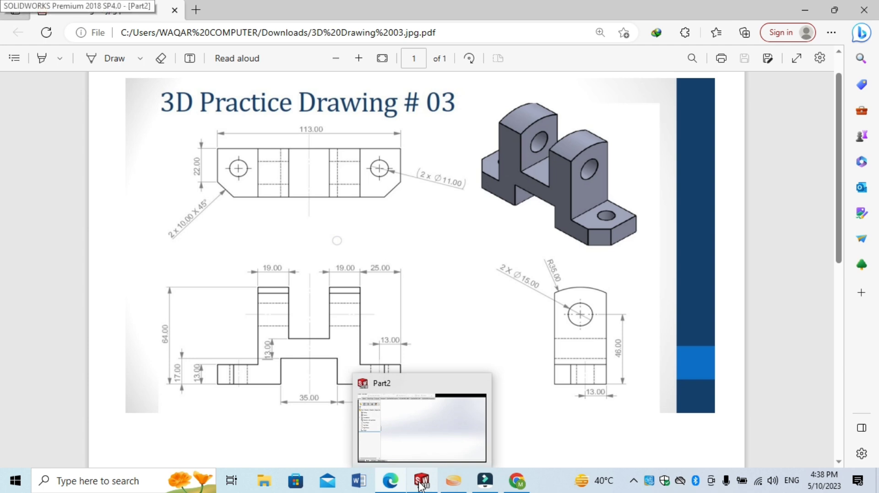
Step: Bring the empty SOLIDWORKS part Part2 to the front from the taskbar
left_click(420, 485)
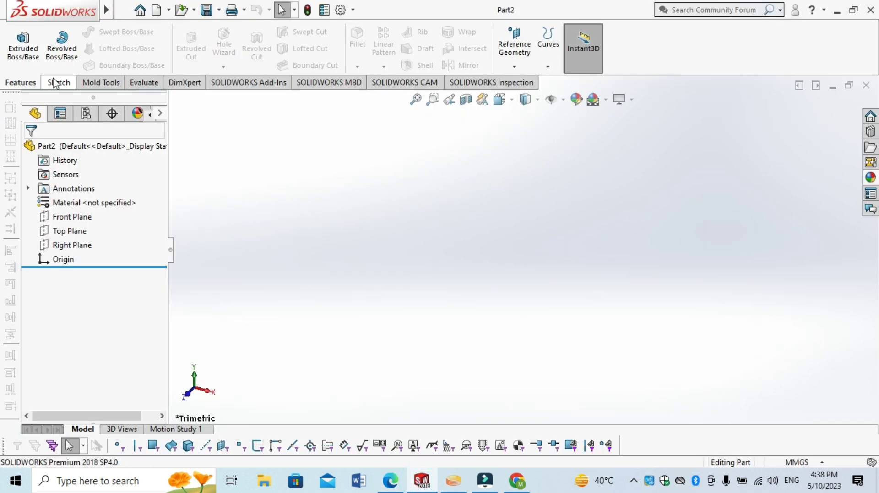
Step: Start an extruded base sketched on the Front Plane with the Line tool, after checking the PDF drawing
left_click(20, 56)
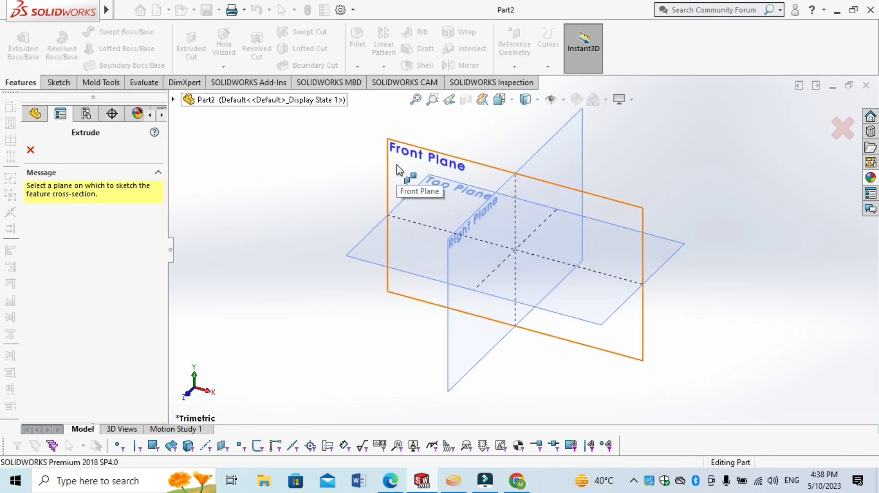
left_click(407, 167)
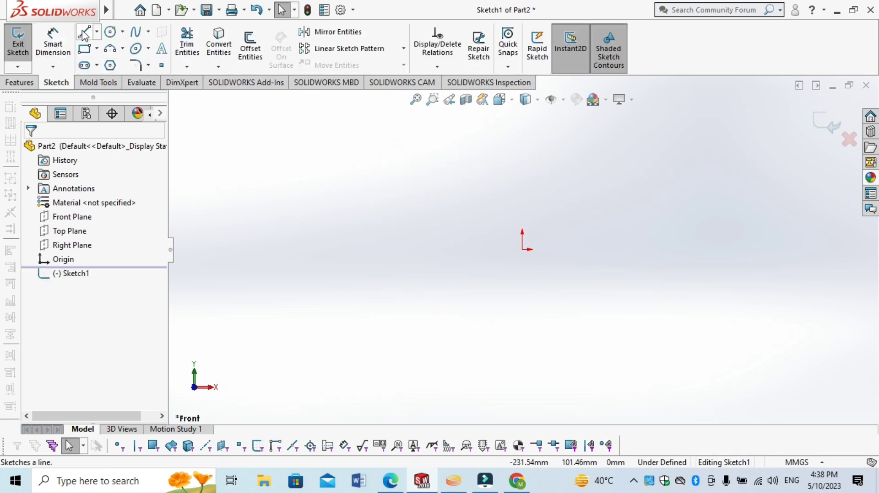
left_click(84, 32)
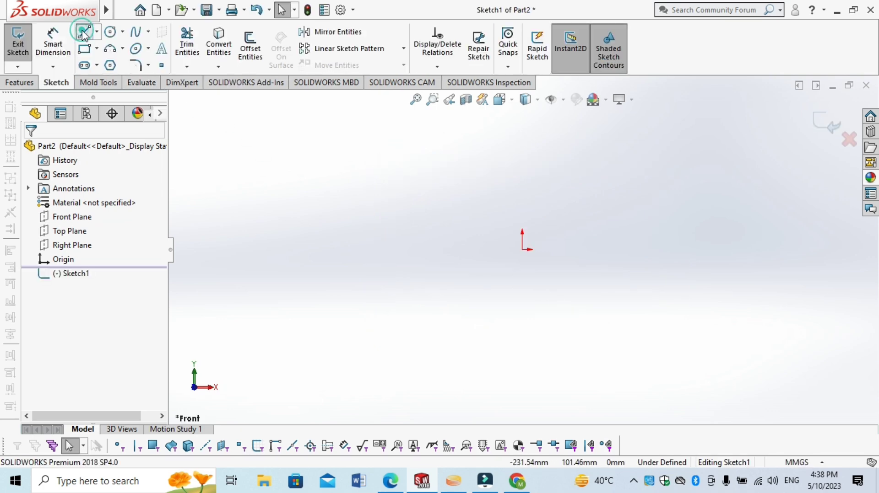
left_click(390, 480)
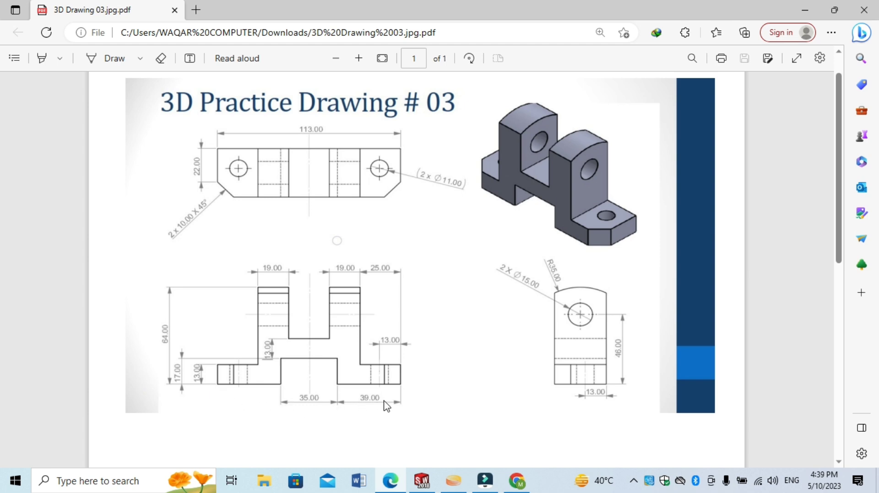
left_click(421, 481)
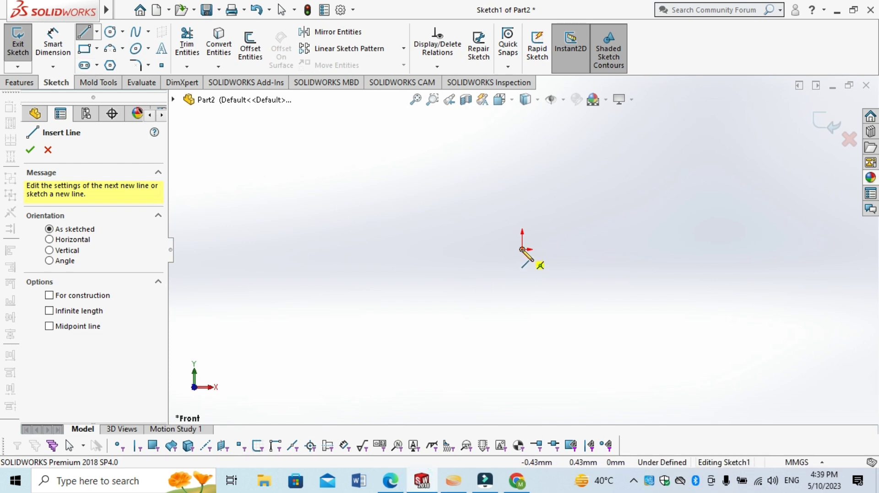
Step: Sketch the closed stepped outline from the origin: low left base, tall upright, short right step
left_click(521, 250)
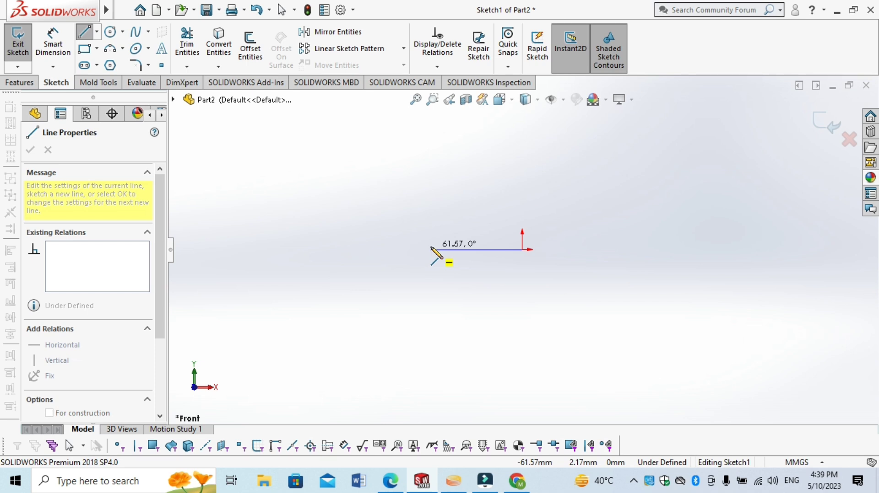
left_click(431, 249)
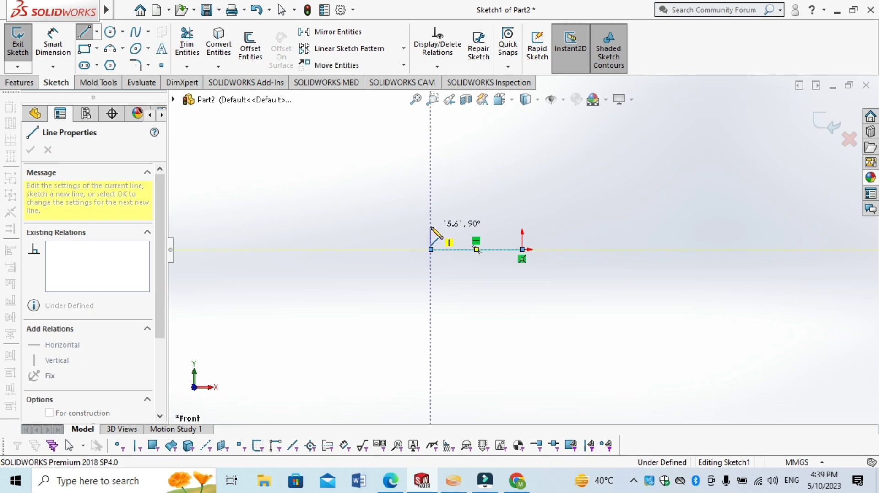
left_click(431, 226)
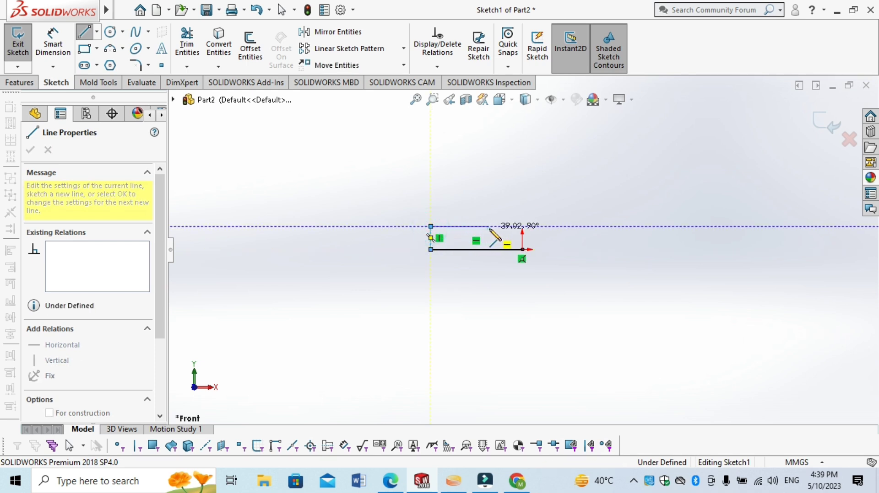
left_click(488, 227)
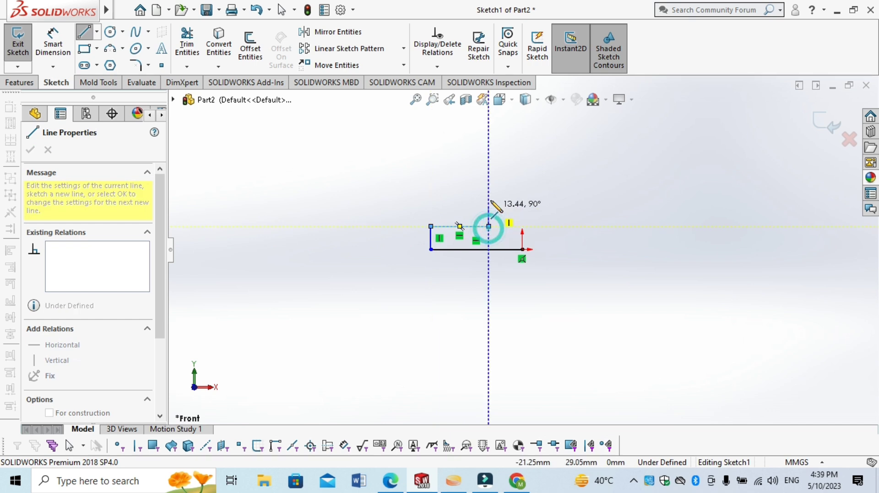
double_click(488, 152)
left_click(489, 151)
left_click(516, 151)
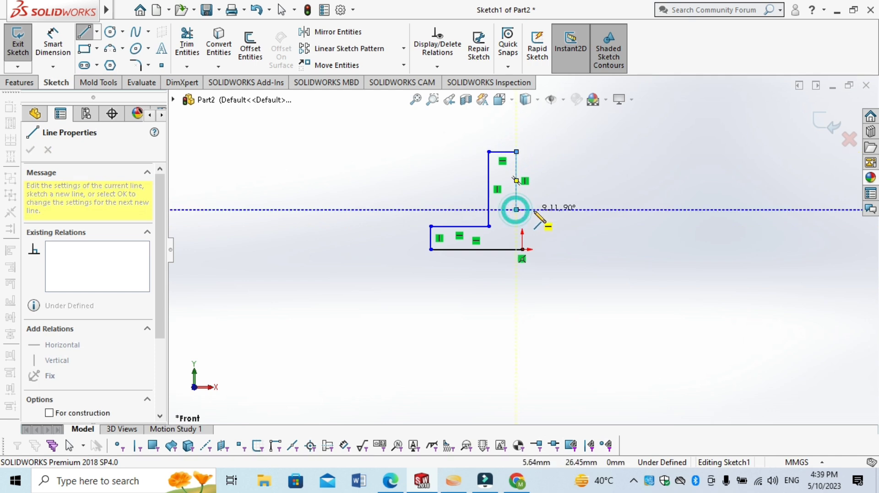
left_click(517, 210)
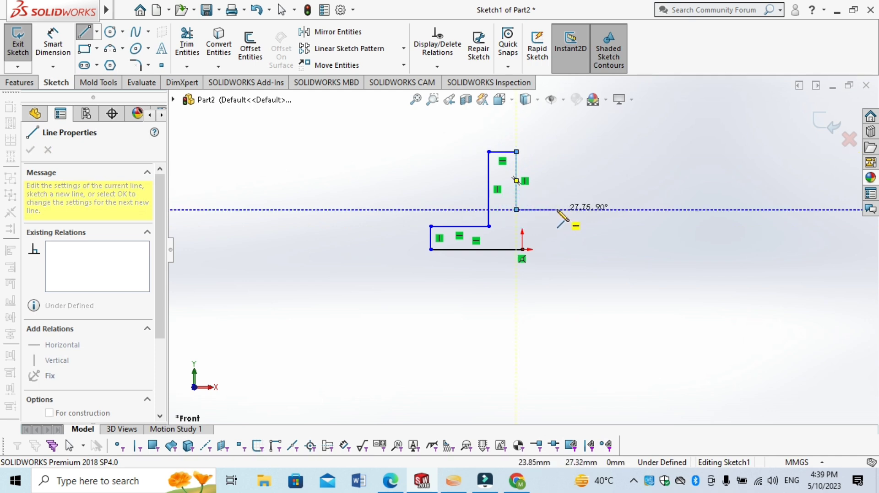
left_click(547, 209)
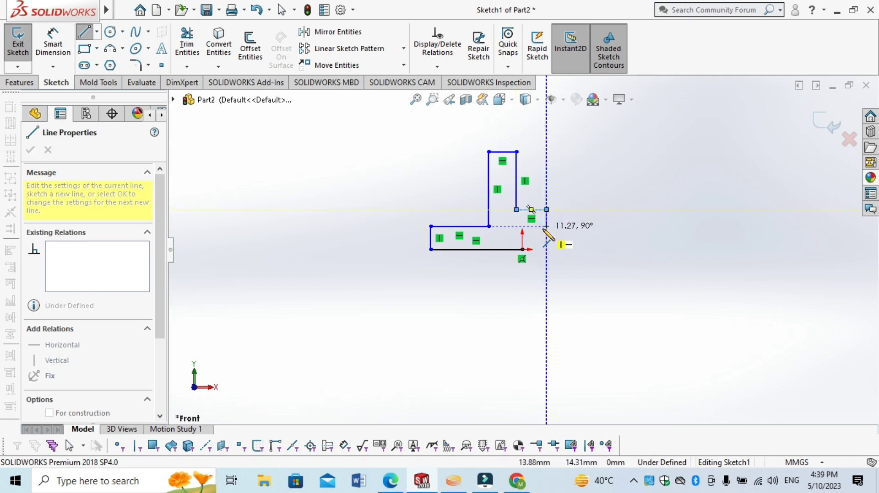
left_click(546, 238)
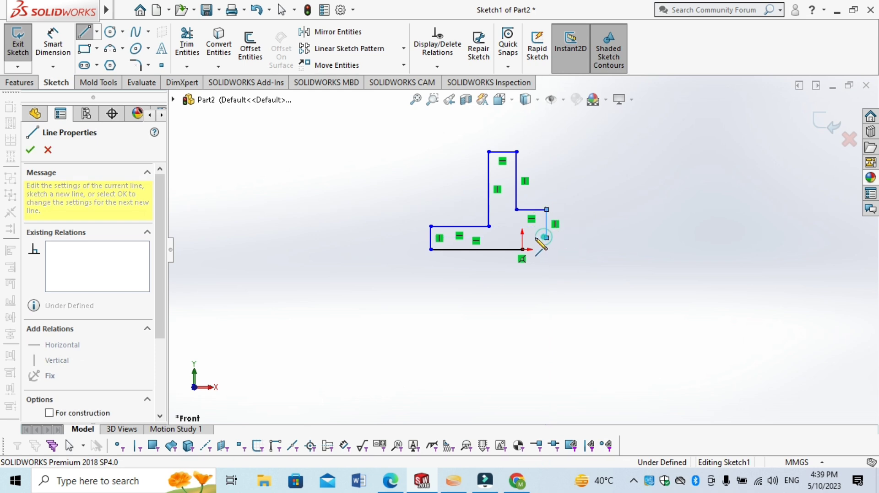
left_click(522, 250)
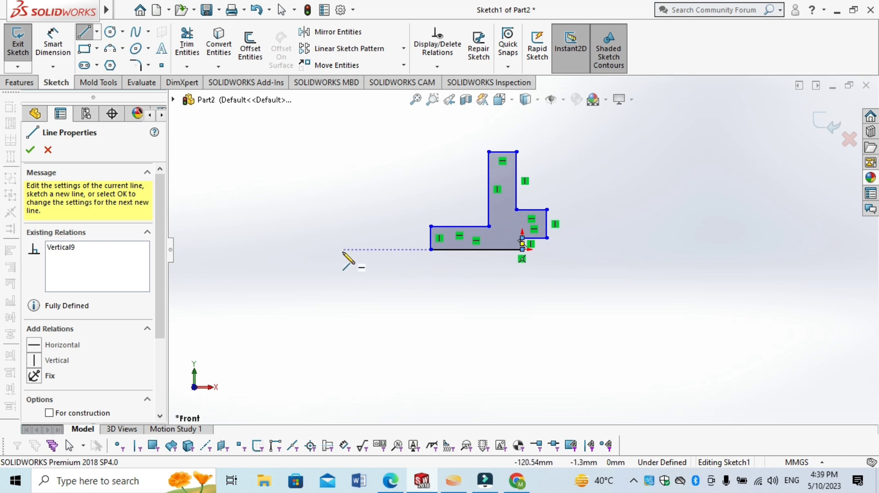
key("Escape")
key("Escape")
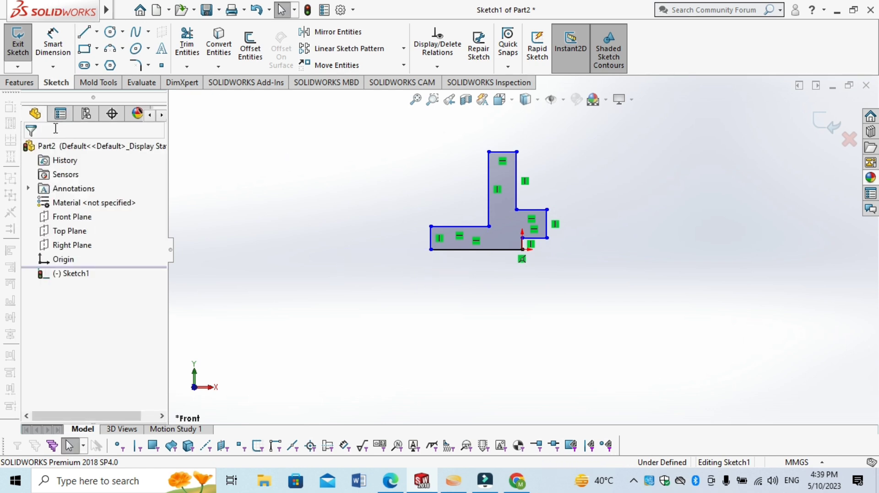
Step: Dimension the bottom edge to 39 mm and the left edge height to 13 mm
left_click(53, 34)
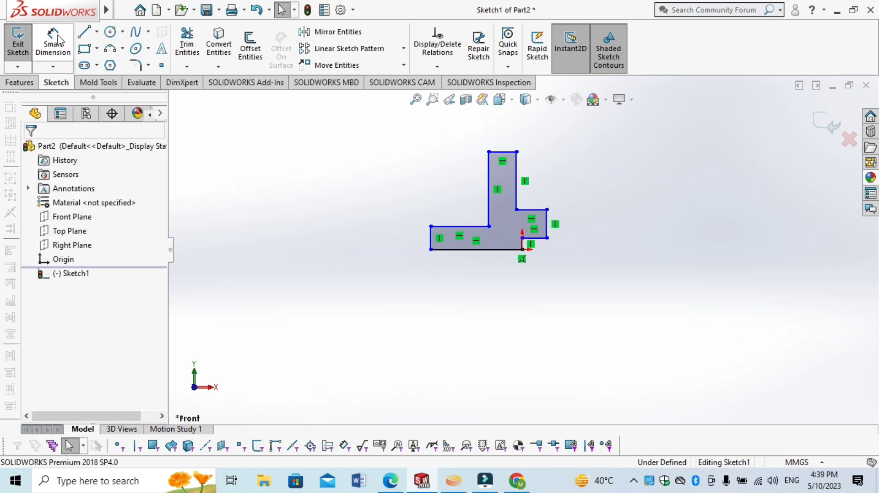
left_click(476, 250)
left_click(473, 300)
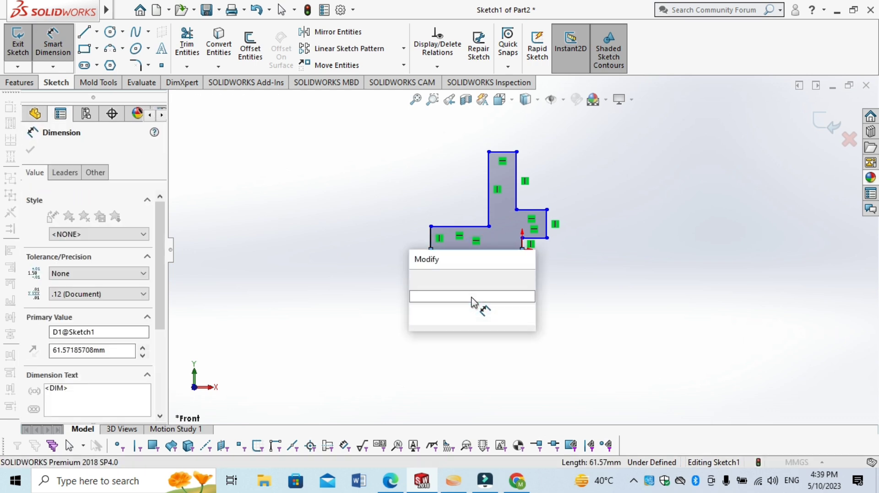
type("39")
key("Return")
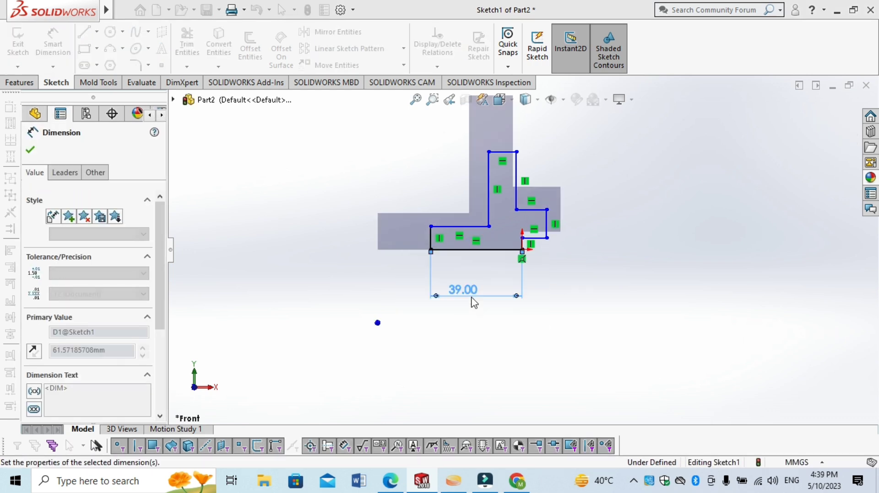
left_click(430, 238)
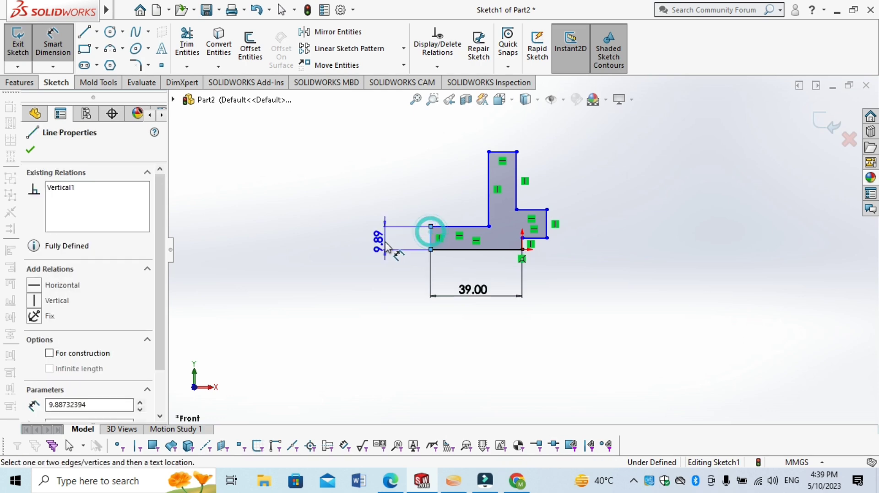
left_click(389, 307)
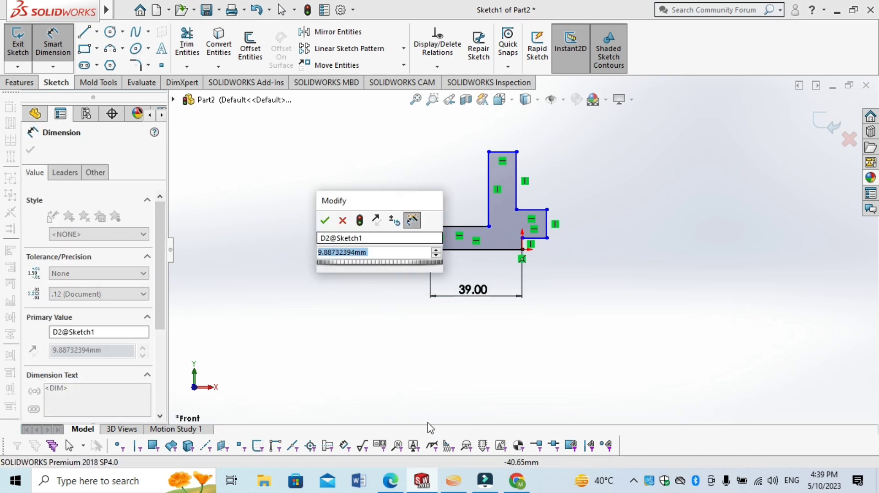
left_click(397, 491)
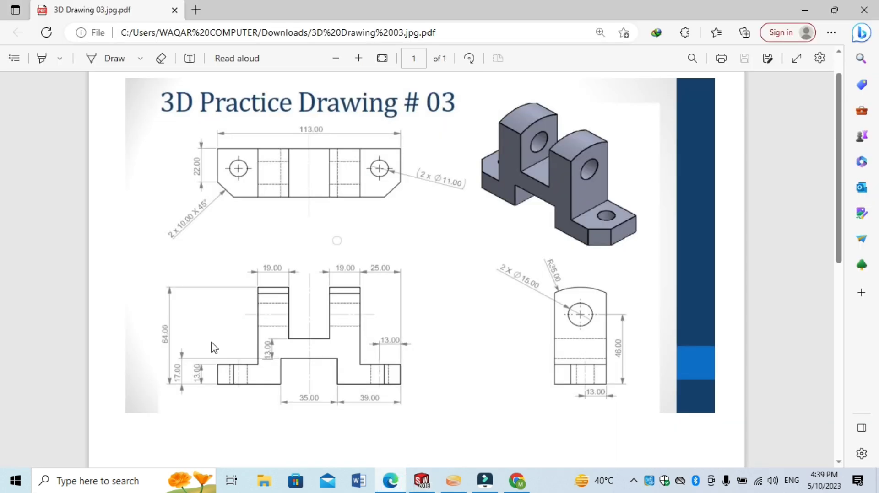
left_click(390, 490)
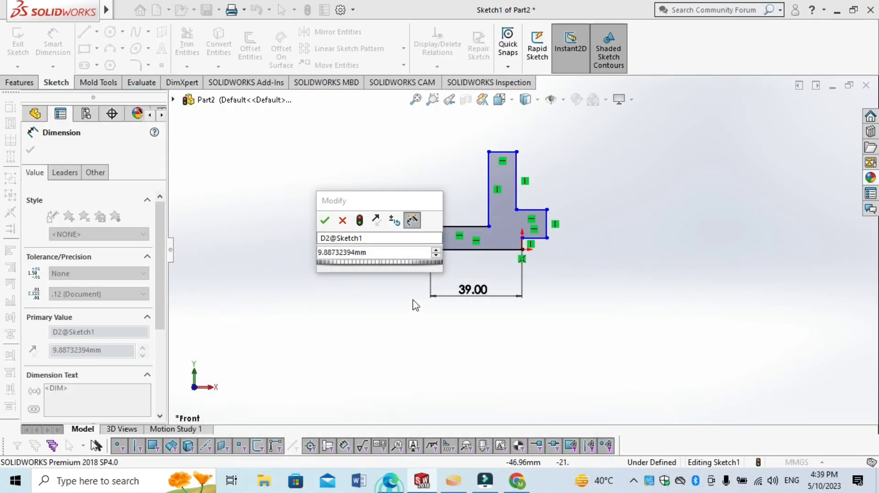
left_click(378, 252)
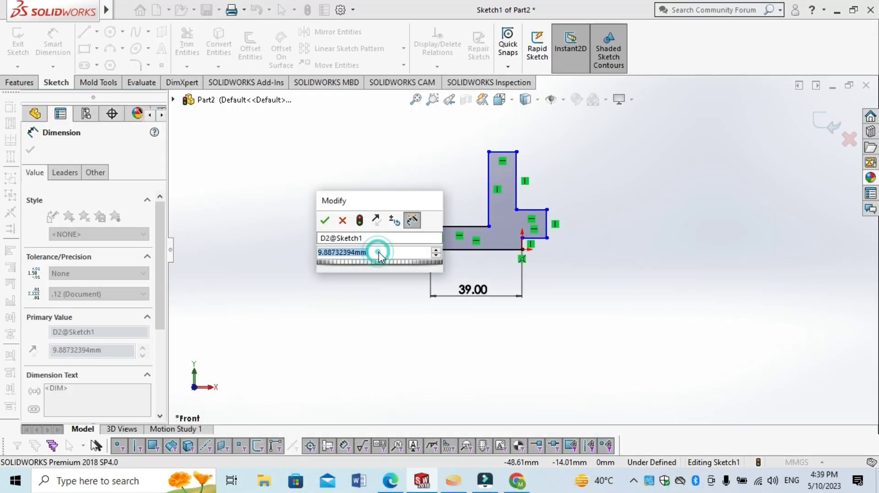
type("13")
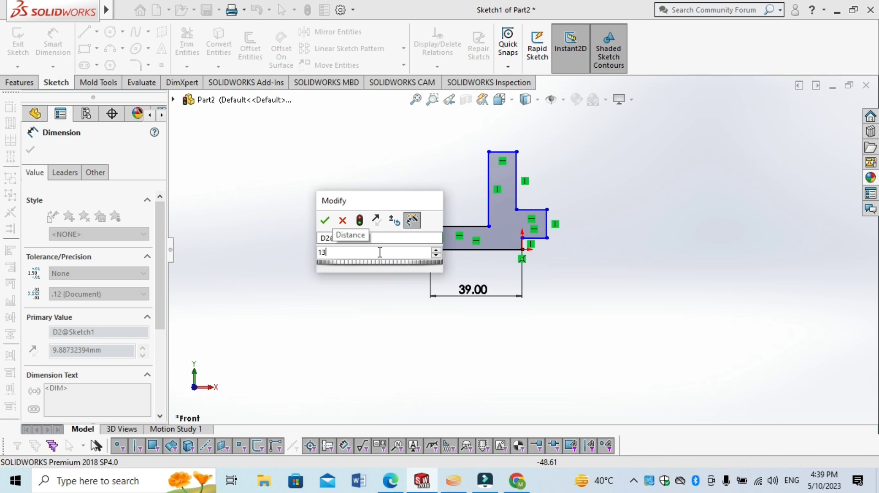
key("Return")
Step: Add a length dimension to the base's top edge, taking its value from the drawing
left_click(449, 222)
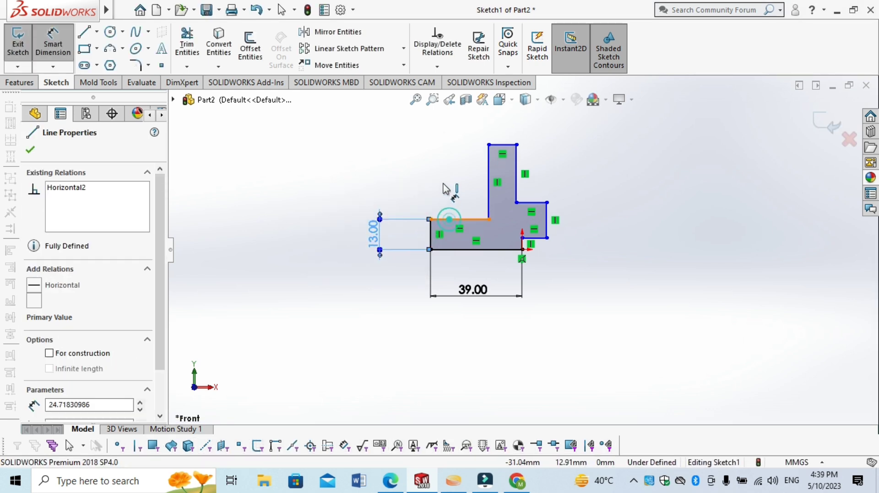
left_click(447, 176)
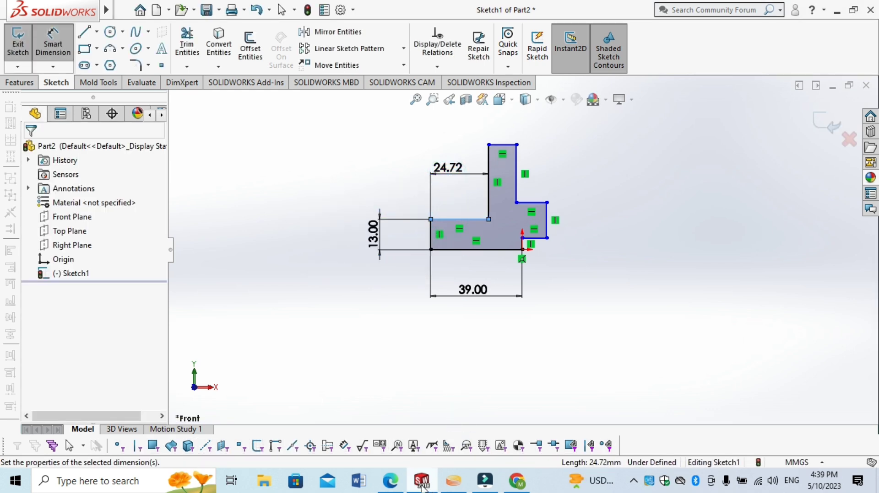
left_click(390, 481)
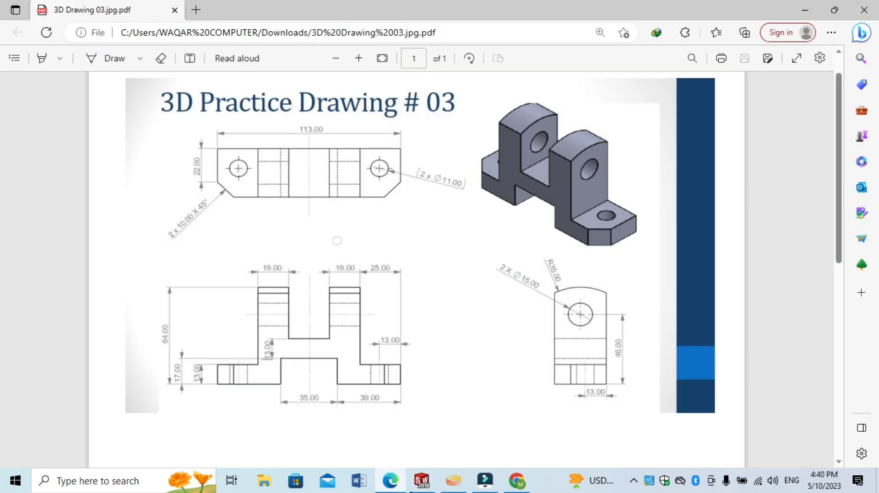
left_click(421, 481)
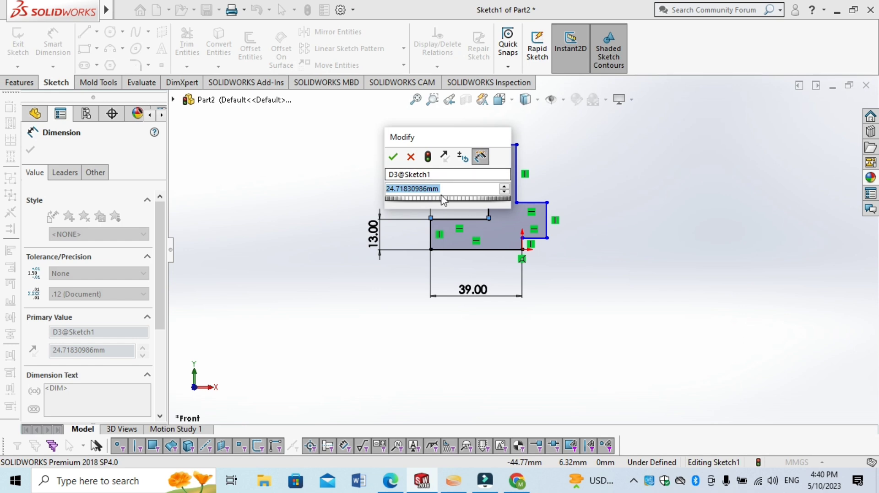
type("24")
key("Escape")
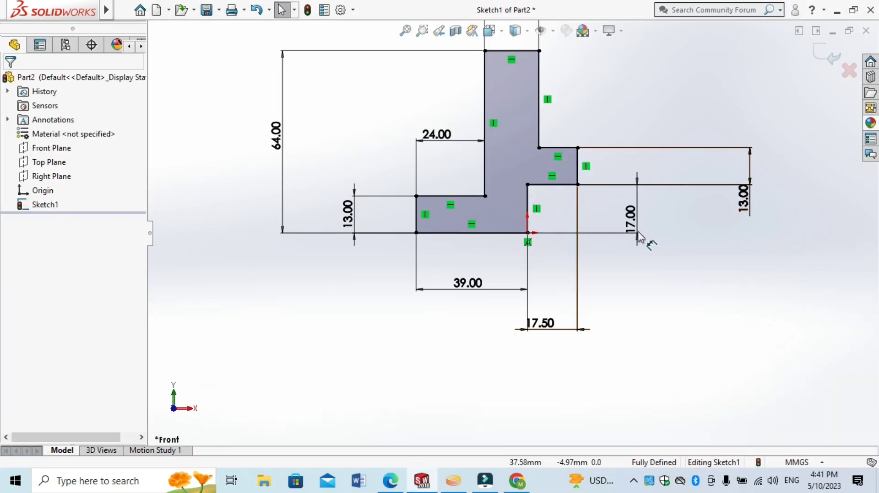
left_click(392, 481)
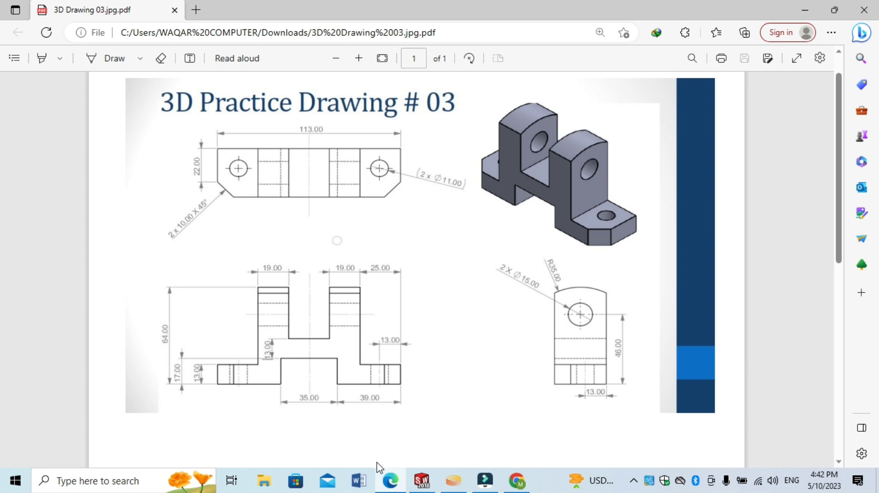
left_click(413, 484)
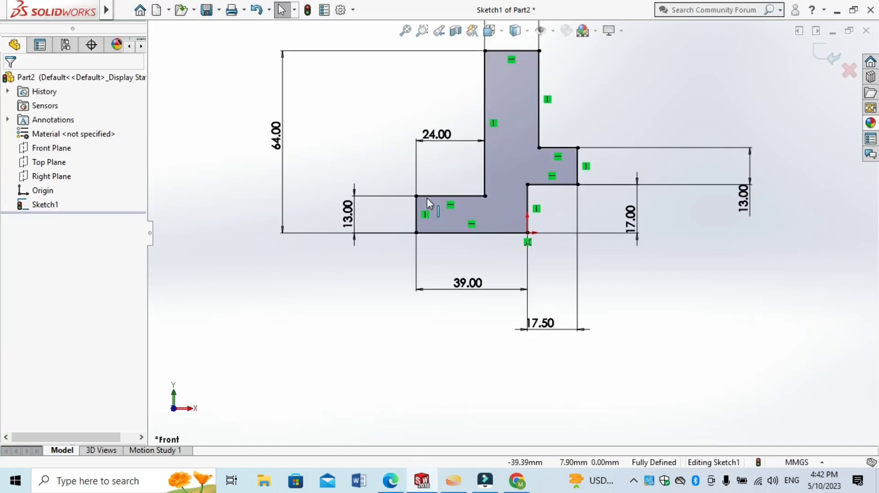
left_click(417, 167)
right_click(416, 174)
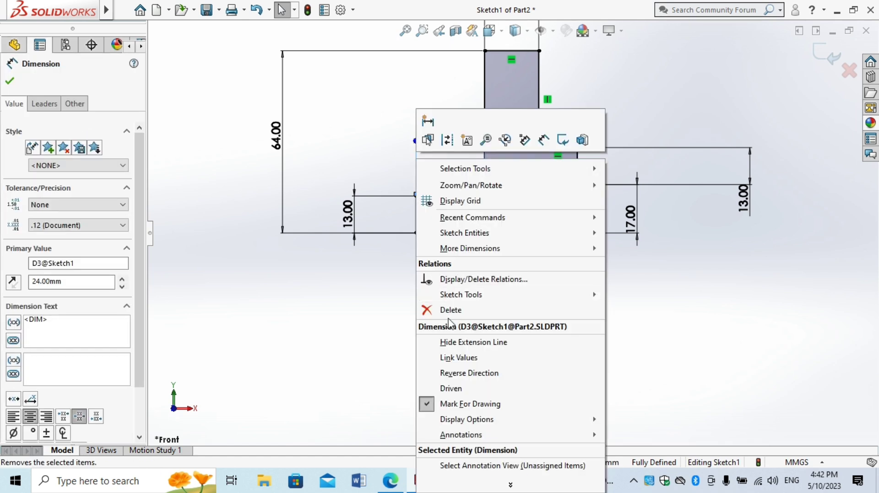
left_click(390, 480)
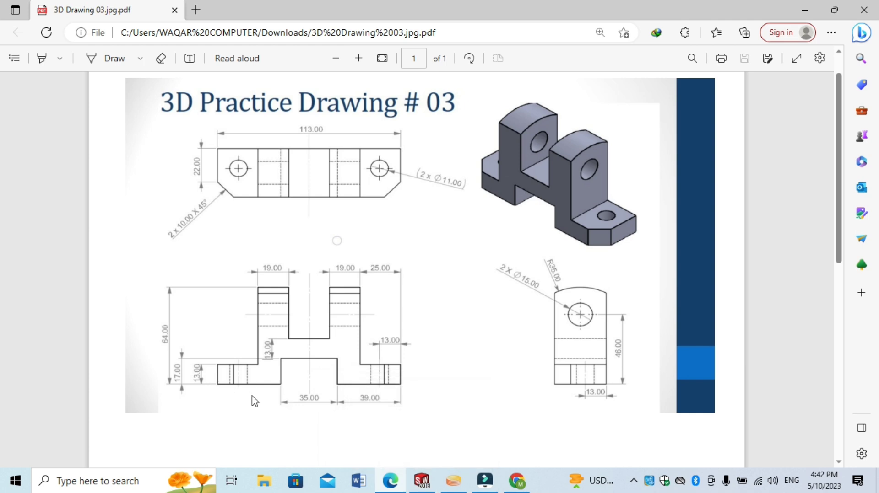
left_click(413, 481)
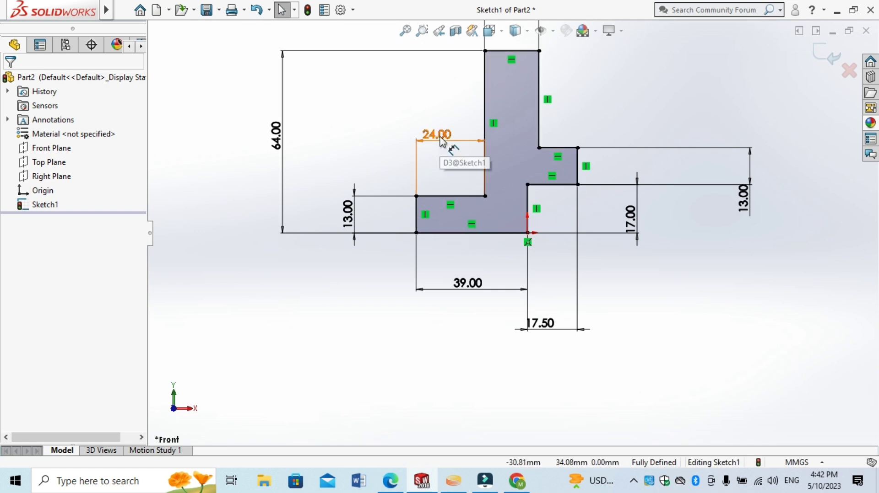
left_click(417, 166)
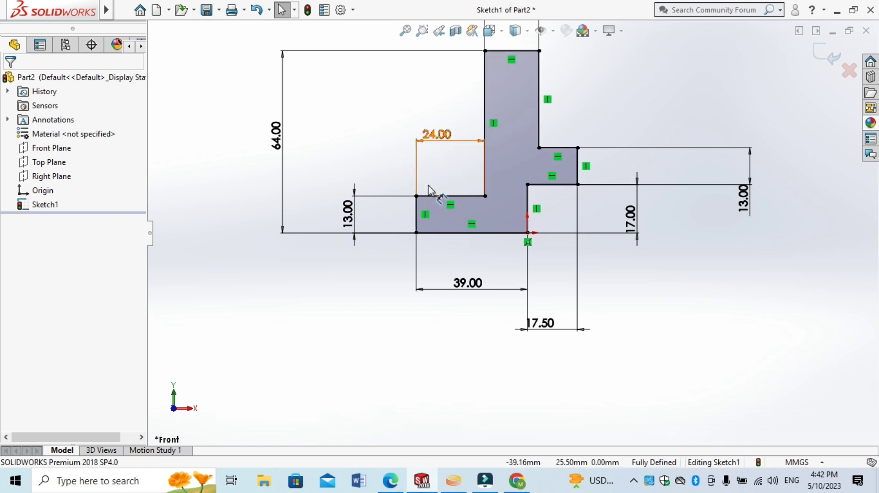
right_click(453, 239)
Step: Delete the 24.00 dimension, mirror the whole profile about Line8 into the full outline, and exit the sketch
left_click(451, 310)
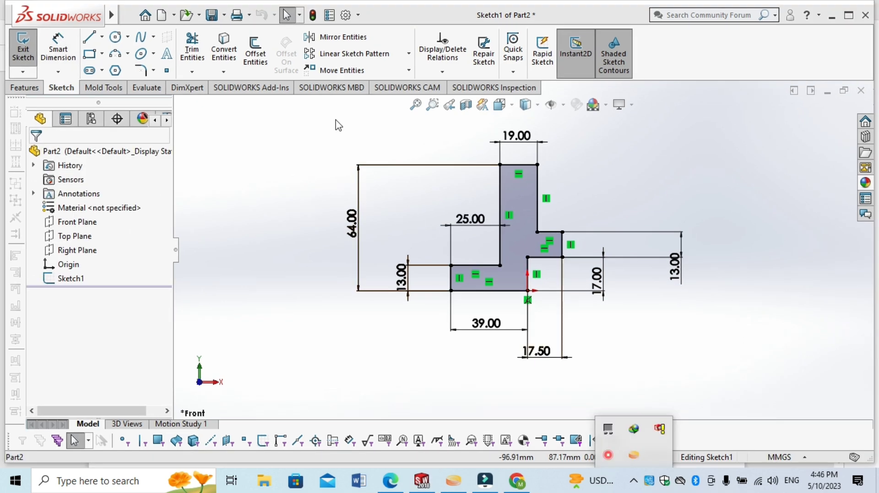
left_click_drag(310, 117, 747, 385)
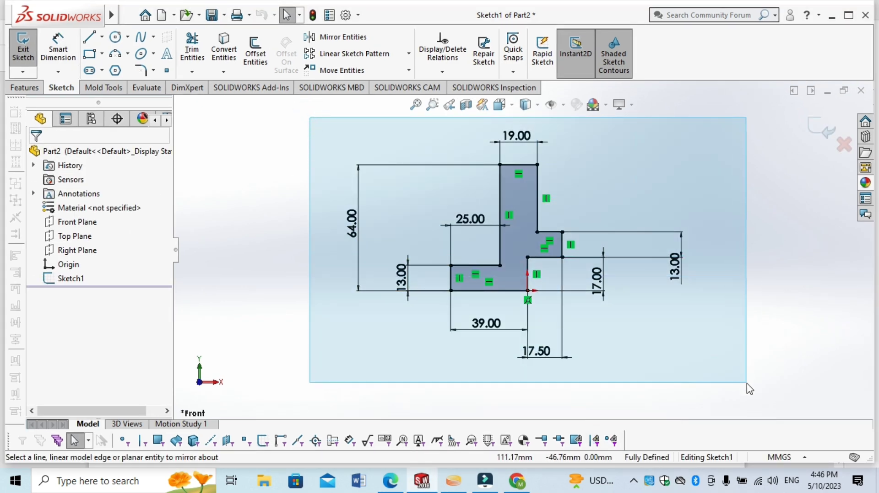
left_click_drag(746, 382, 746, 382)
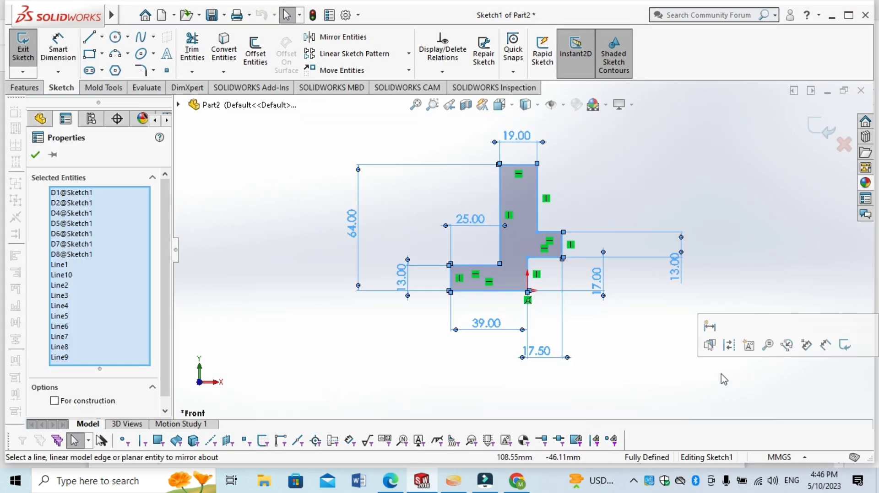
left_click(340, 43)
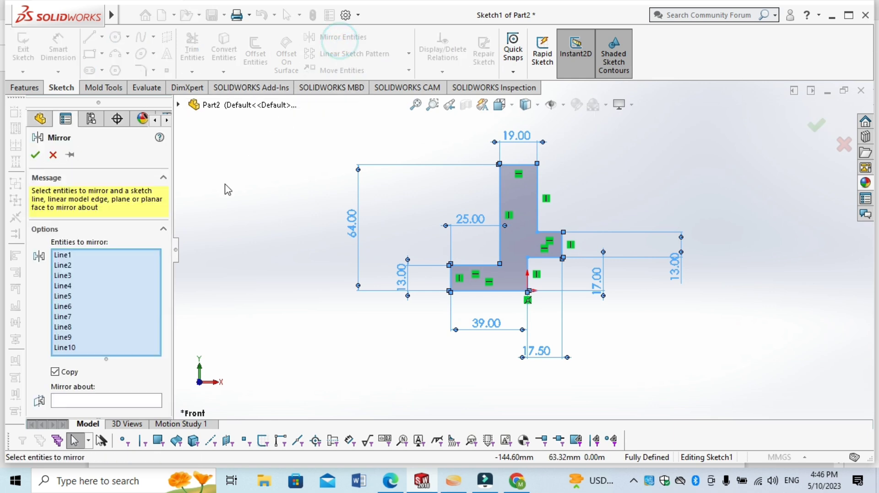
left_click(108, 406)
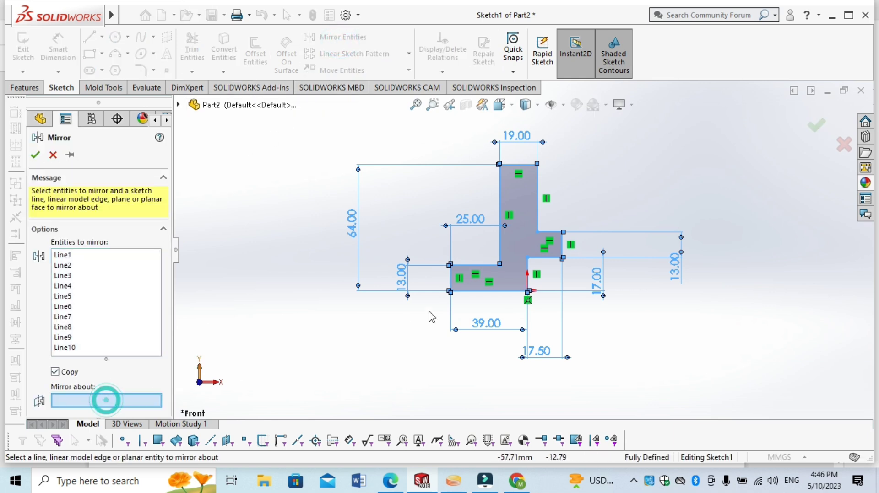
left_click(565, 248)
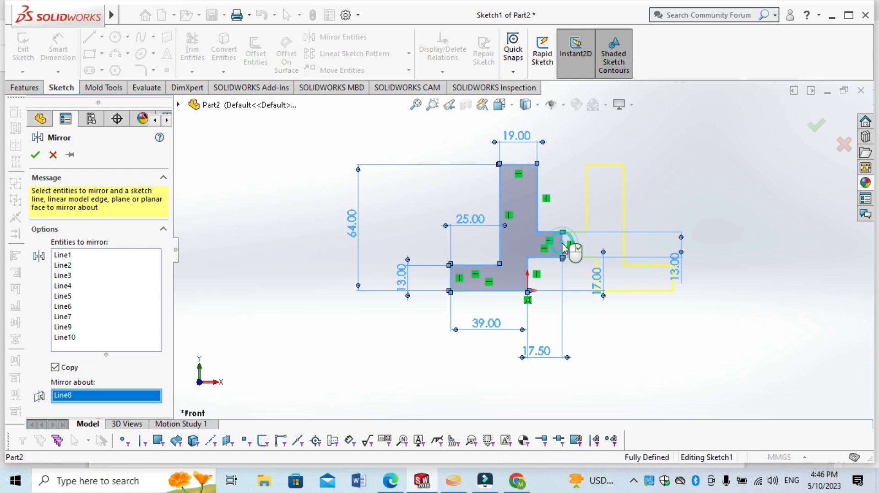
right_click(562, 244)
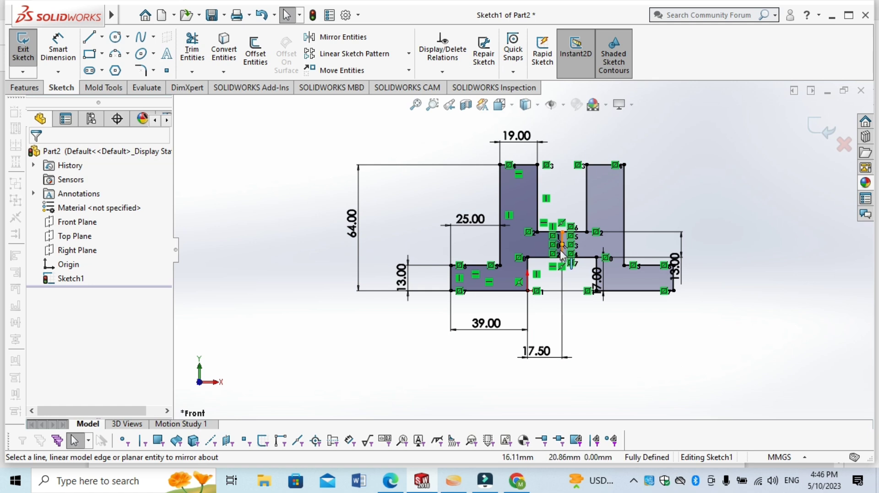
left_click(819, 129)
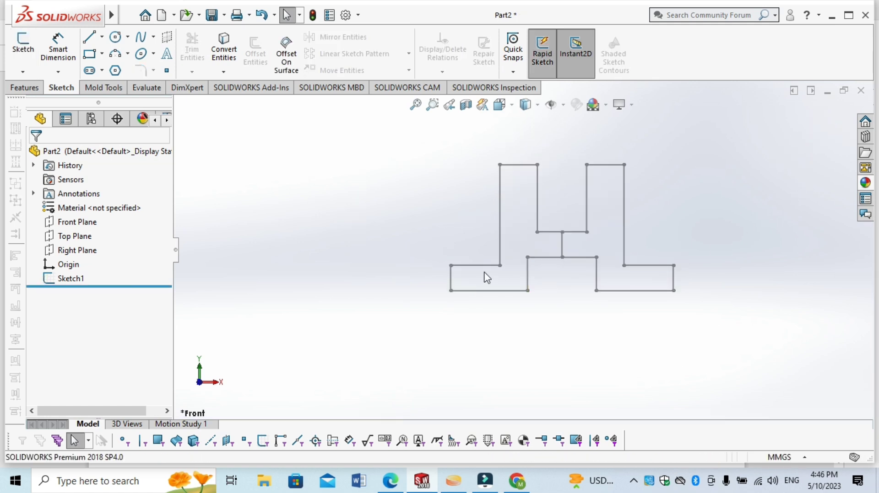
Step: Extrude Sketch1 to a blind 32 mm depth as Boss-Extrude1, checking the depth on the drawing
left_click(24, 87)
left_click(21, 51)
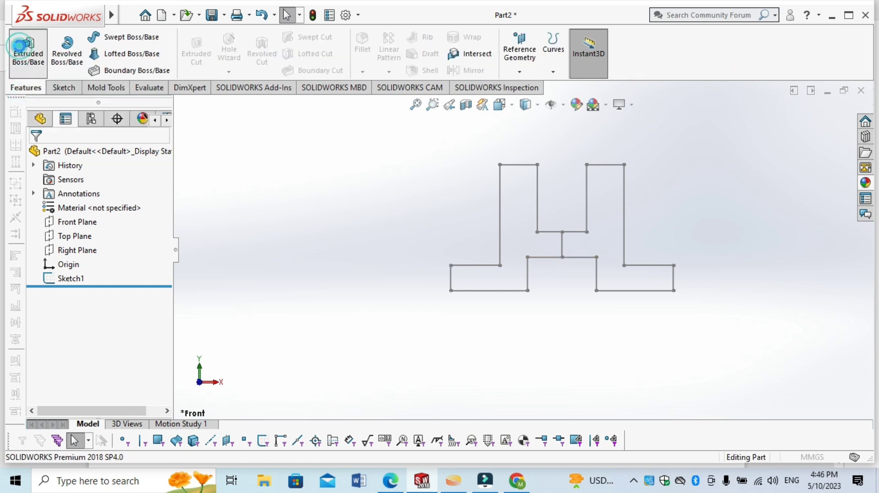
left_click(467, 269)
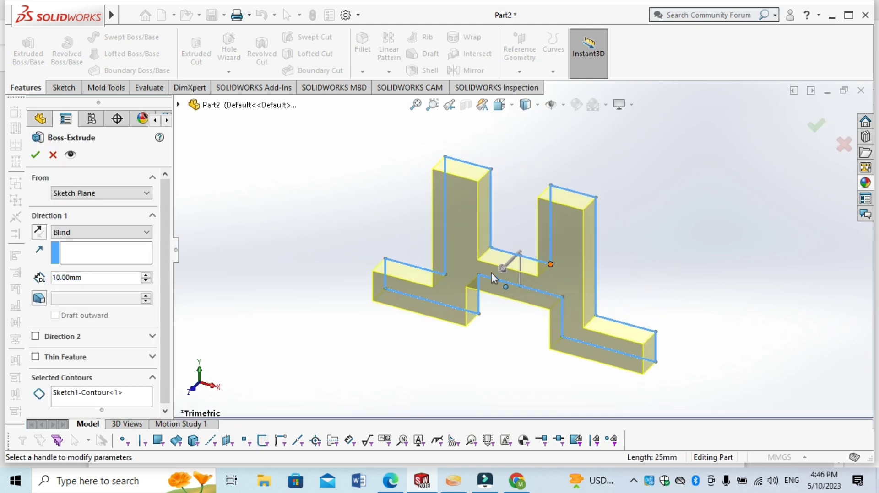
double_click(102, 278)
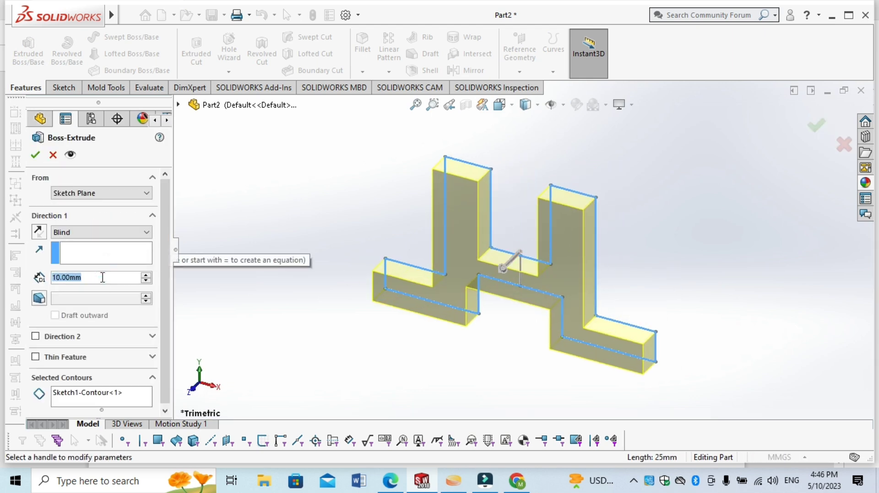
left_click(391, 480)
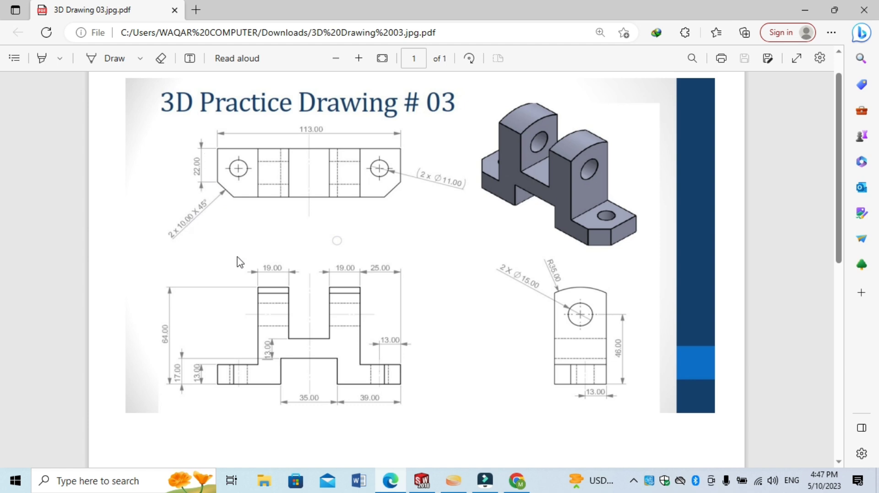
left_click(421, 481)
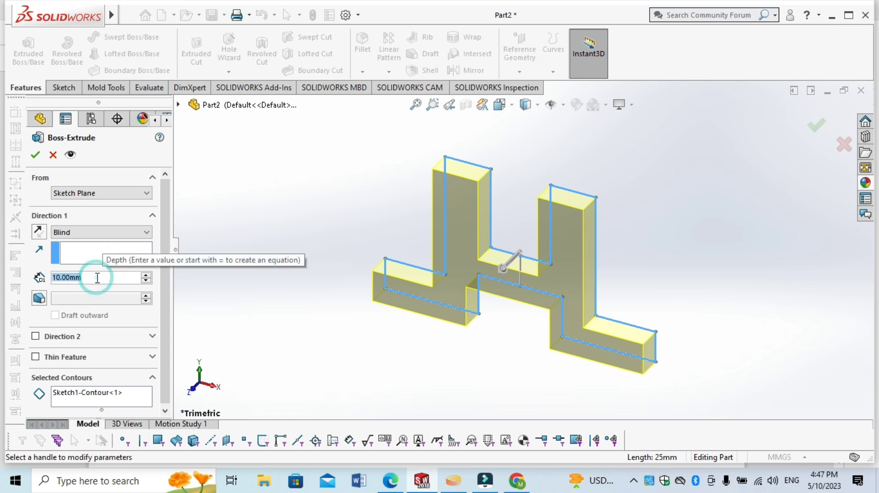
type("32")
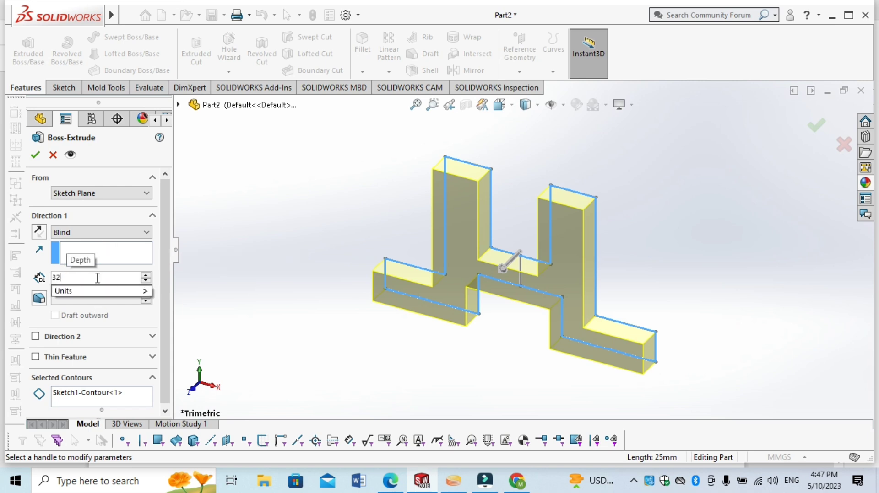
key("Return")
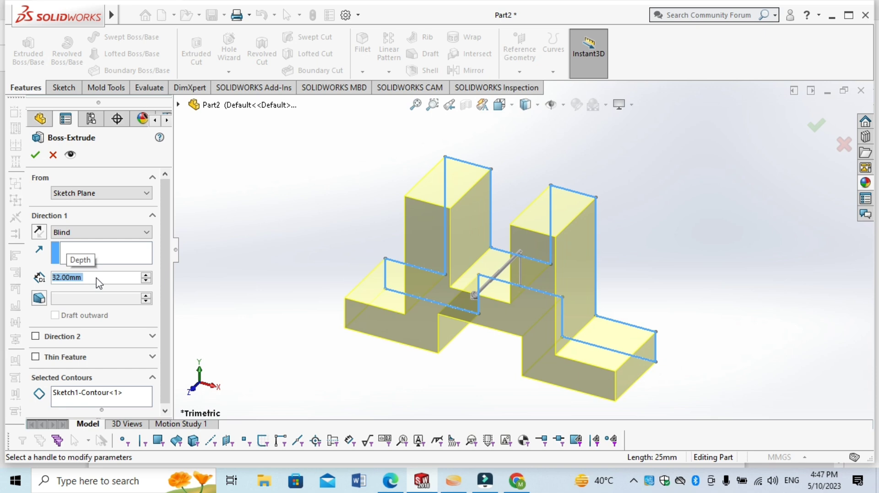
key("Return")
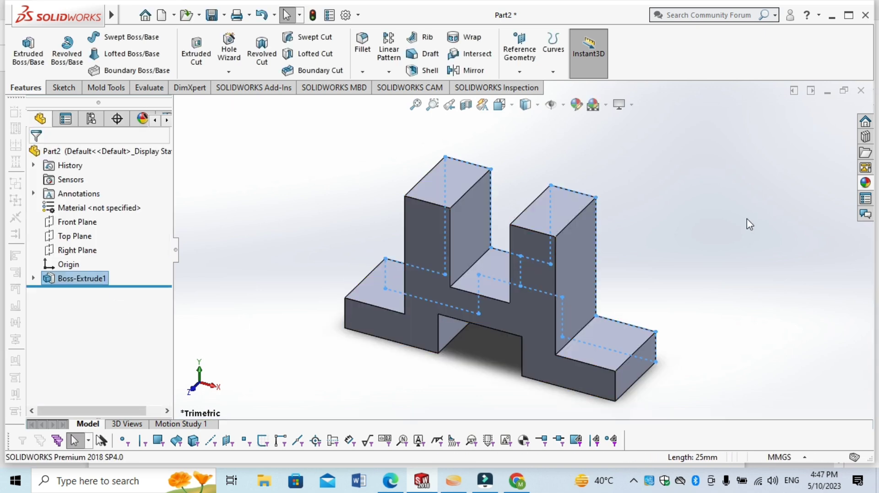
left_click(746, 218)
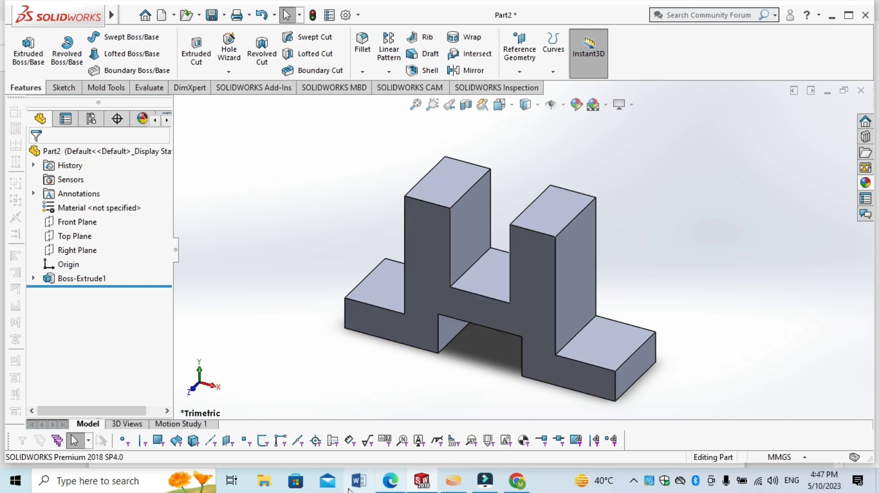
Step: After reviewing the drawing, turn the view normal to the Top Plane to look down on the base
left_click(395, 488)
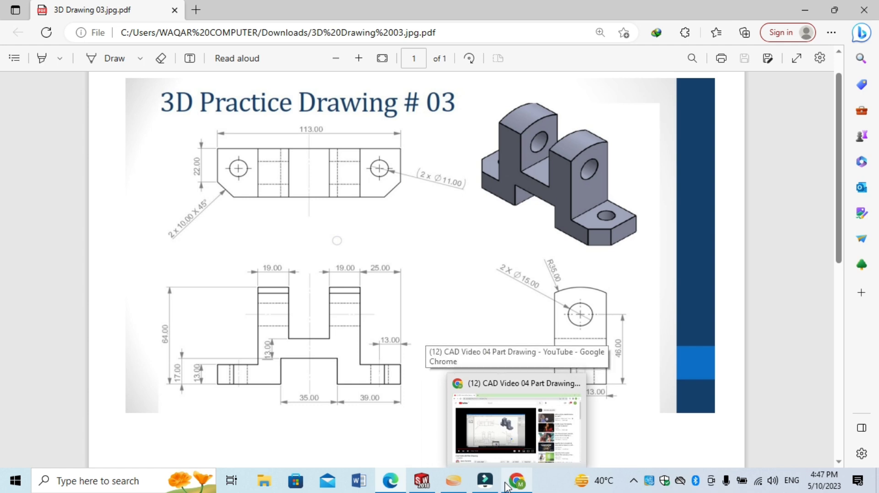
mouse_move(422, 482)
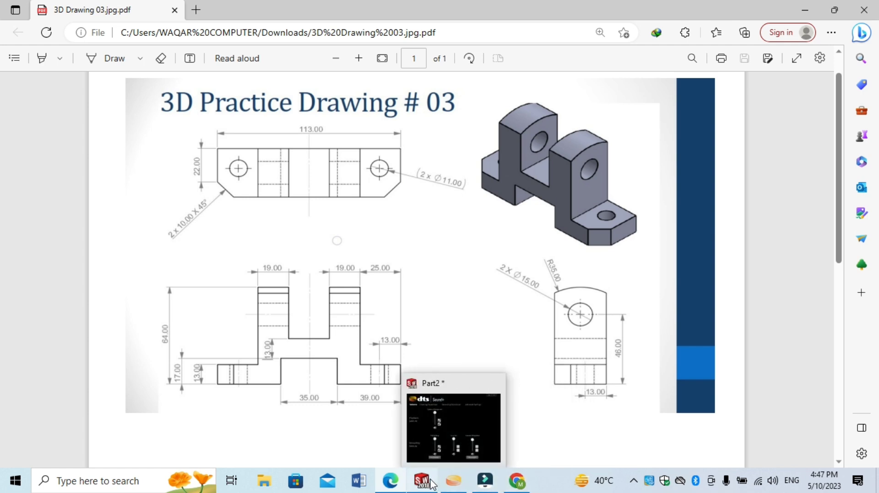
left_click(451, 425)
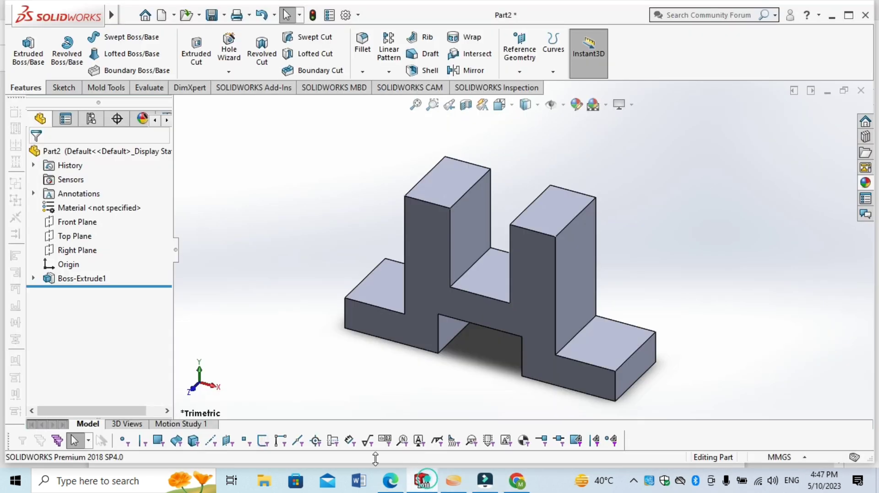
left_click(89, 222)
left_click(161, 210)
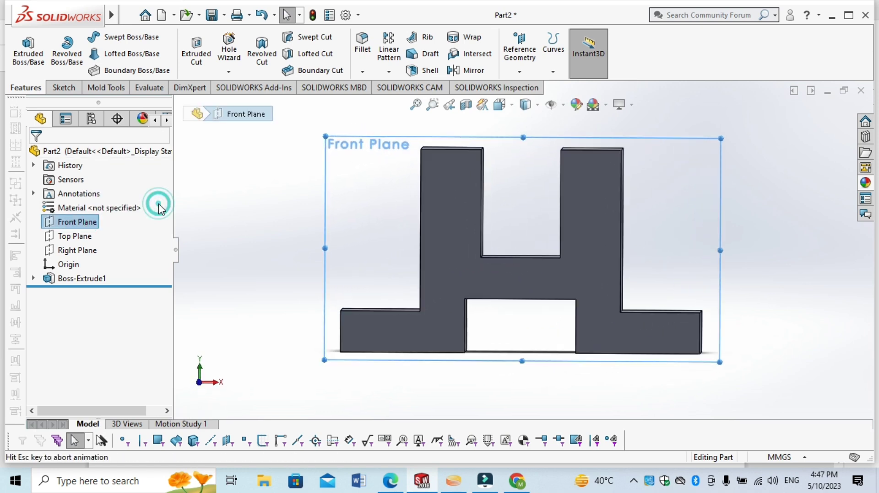
left_click(127, 205)
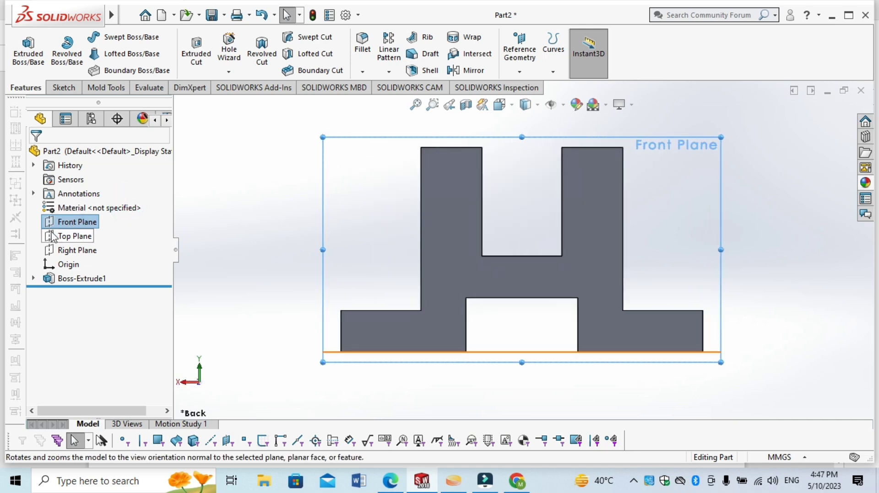
left_click(55, 235)
left_click(112, 215)
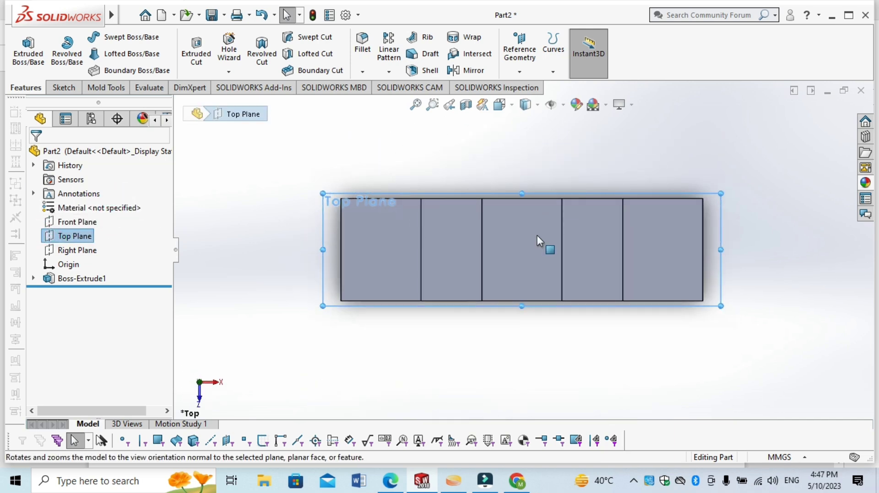
left_click(539, 166)
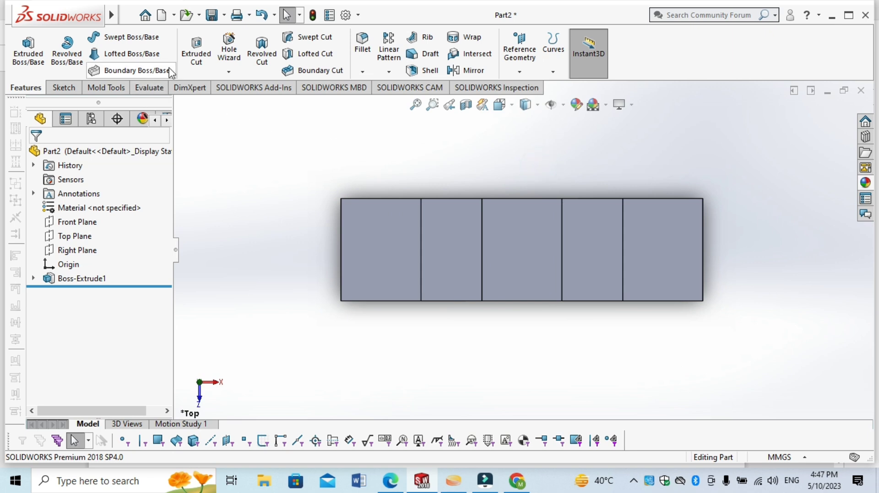
Step: Start an Extruded Cut sketch on the base's top face with one short horizontal line from the left edge
left_click(195, 52)
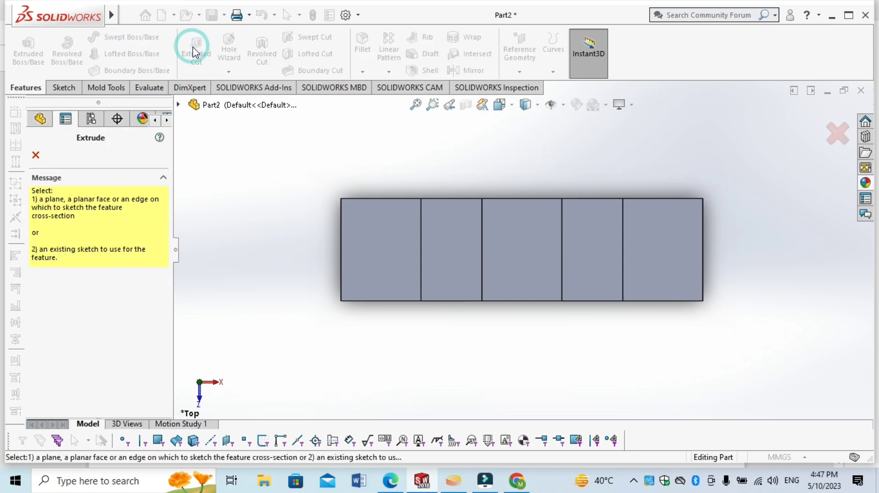
left_click(377, 255)
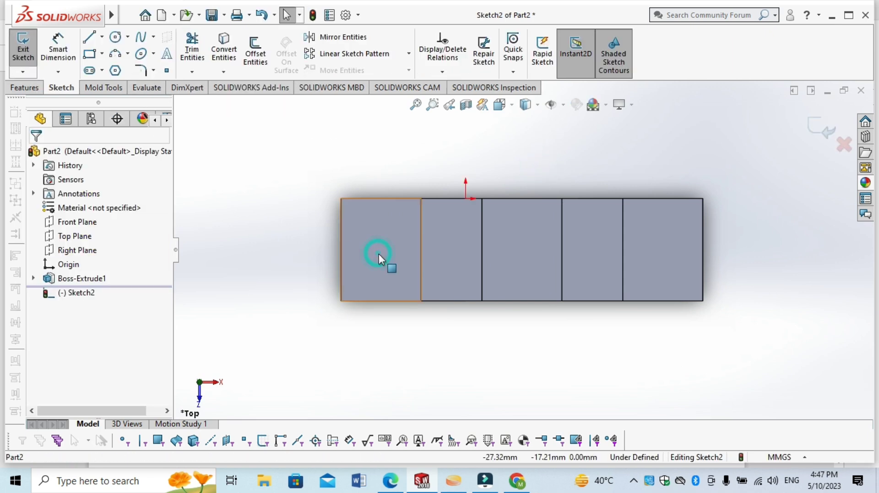
left_click(90, 37)
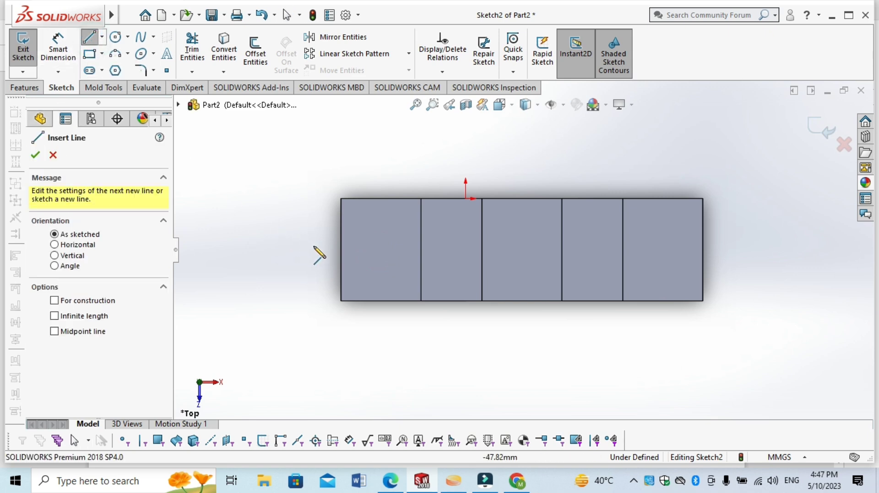
left_click(340, 249)
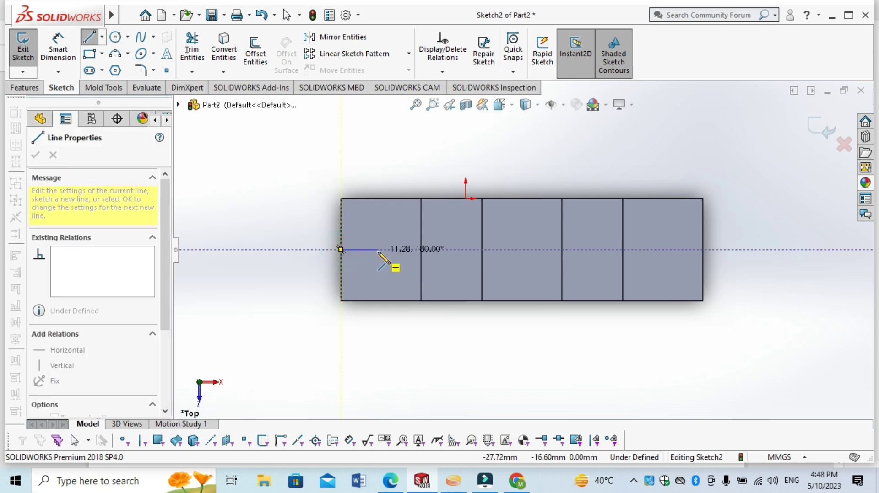
left_click(378, 250)
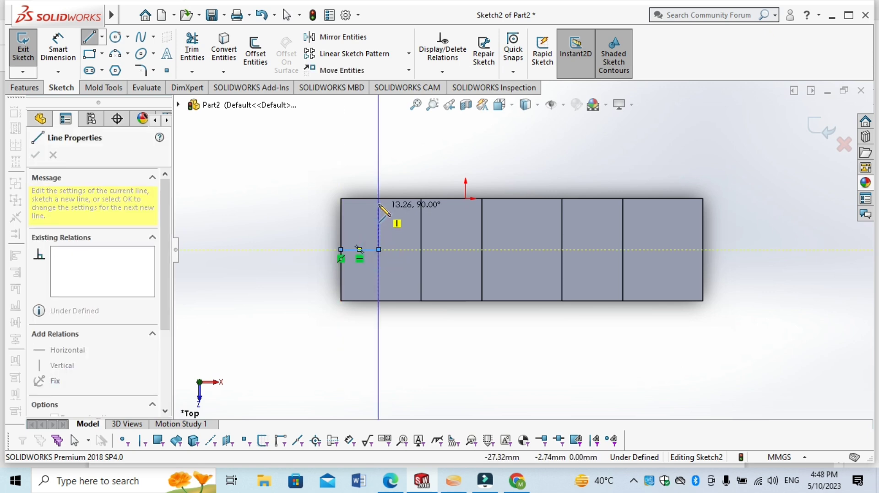
left_click(380, 199)
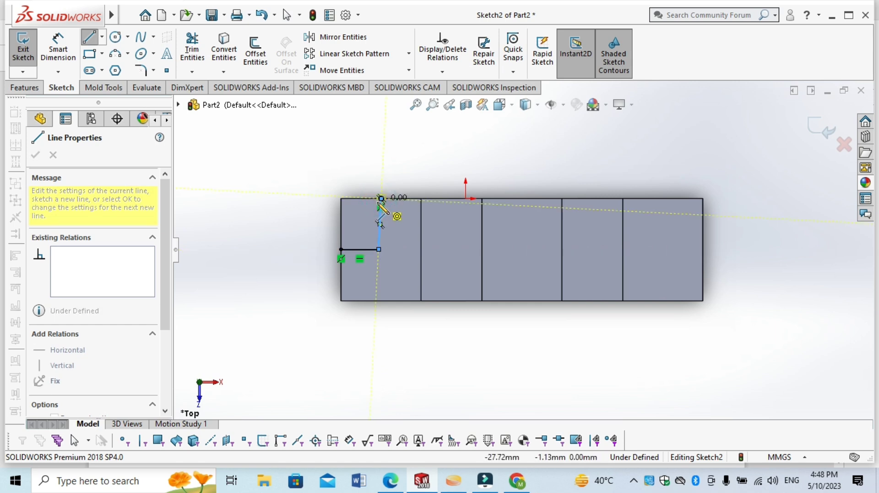
key("Escape")
key("ctrl+z")
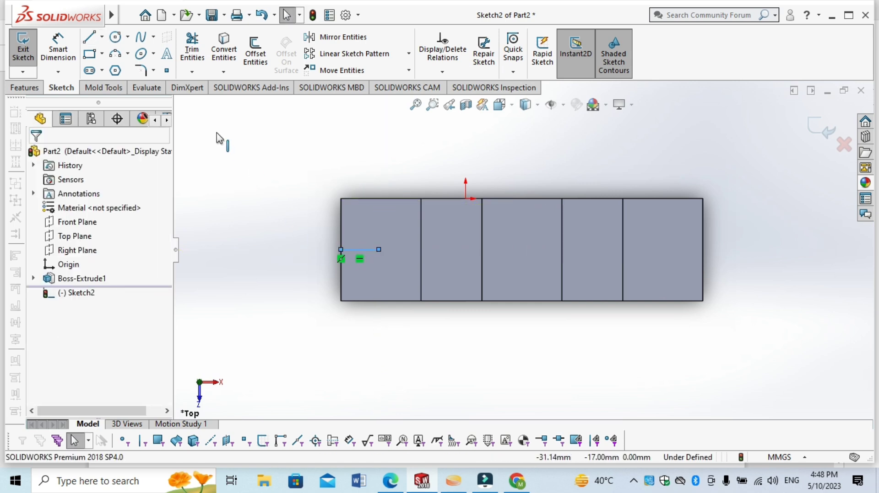
left_click(87, 36)
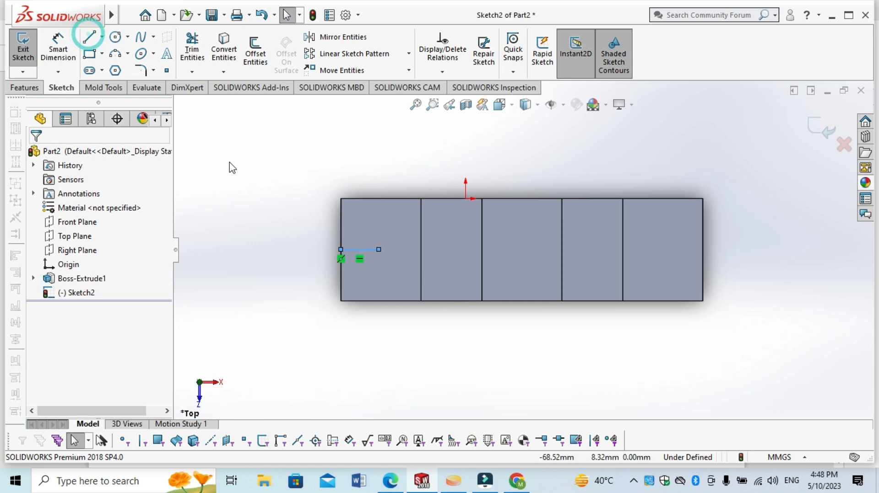
left_click(91, 43)
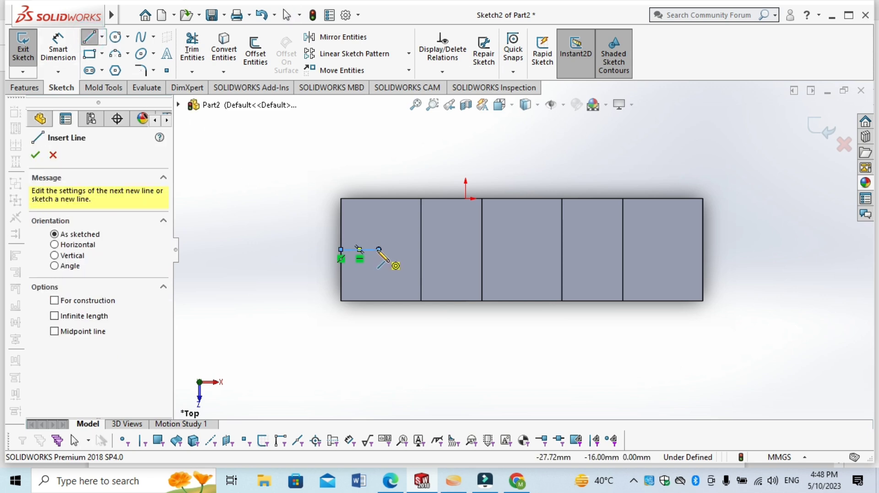
left_click(378, 249)
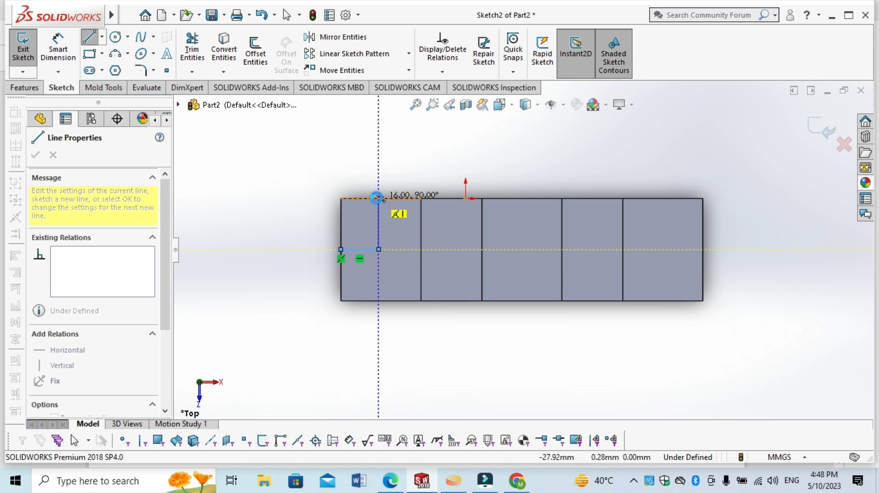
key("Escape")
key("Escape")
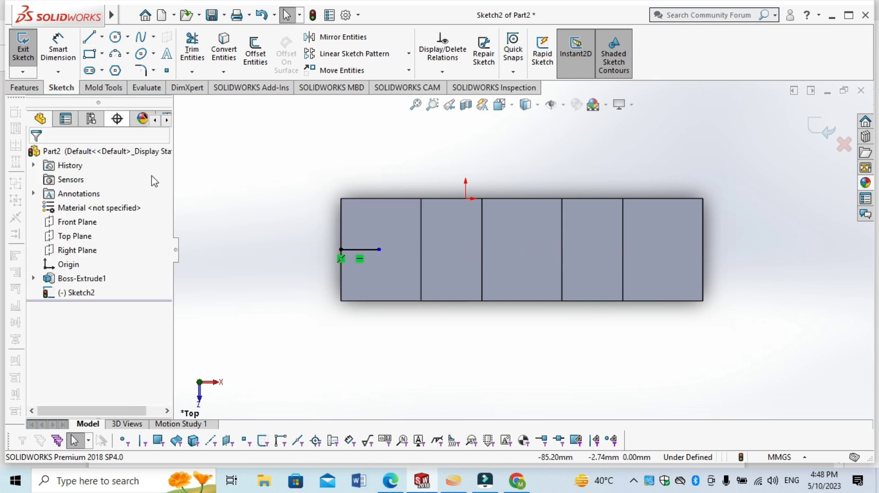
Step: Dimension the short line to 13 mm, verifying the value on the reference drawing
left_click(61, 42)
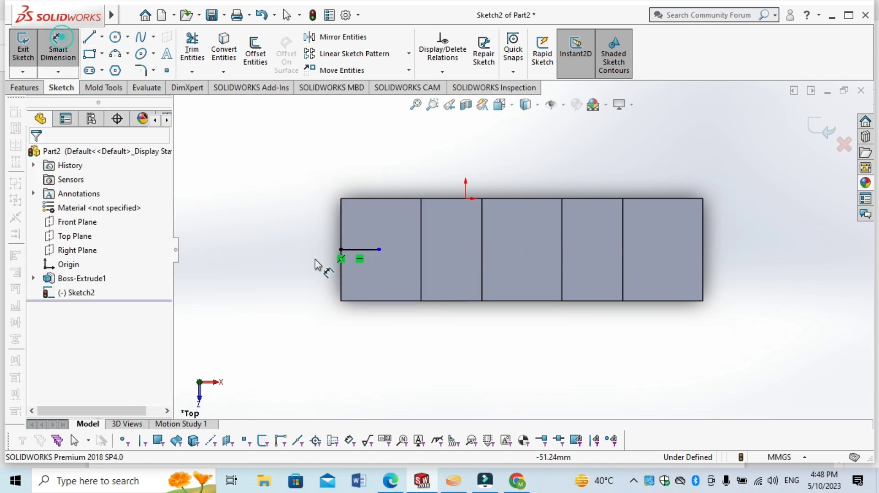
left_click(365, 250)
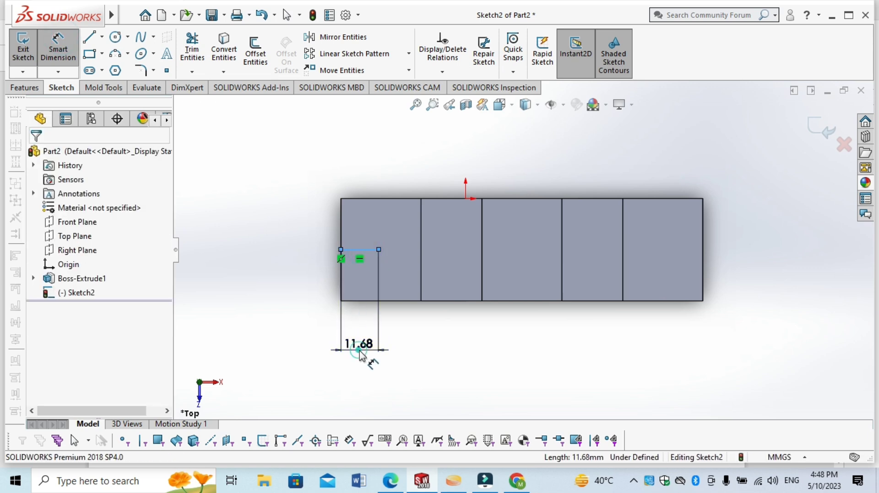
left_click(368, 361)
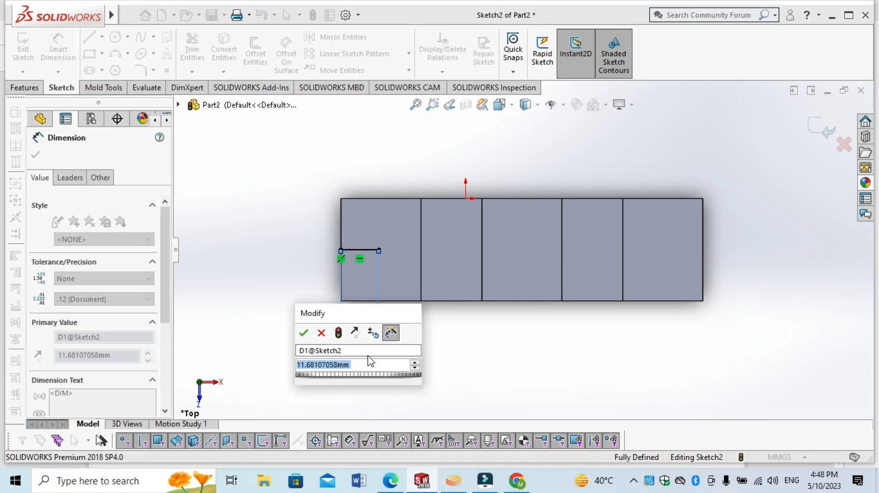
type("11")
key("Escape")
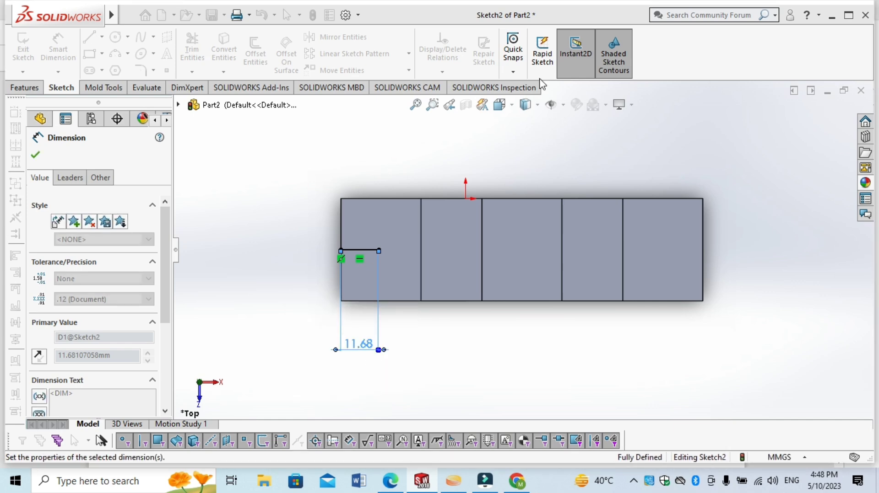
left_click(391, 480)
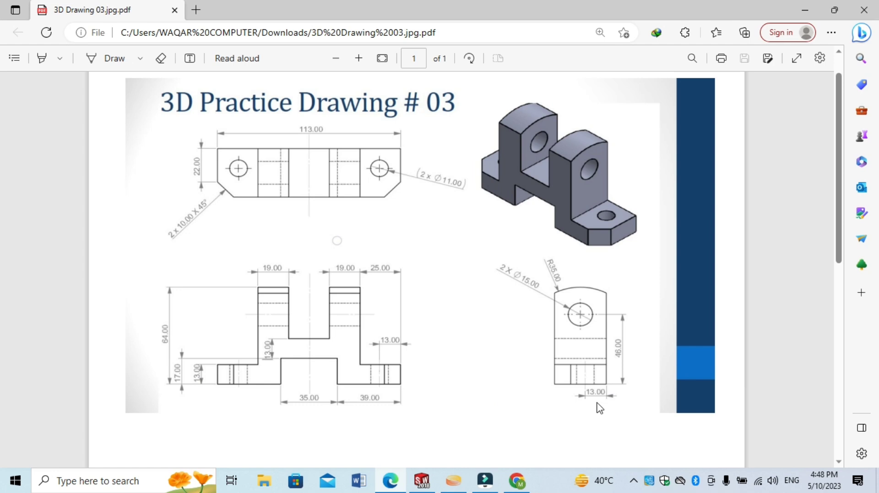
left_click(422, 481)
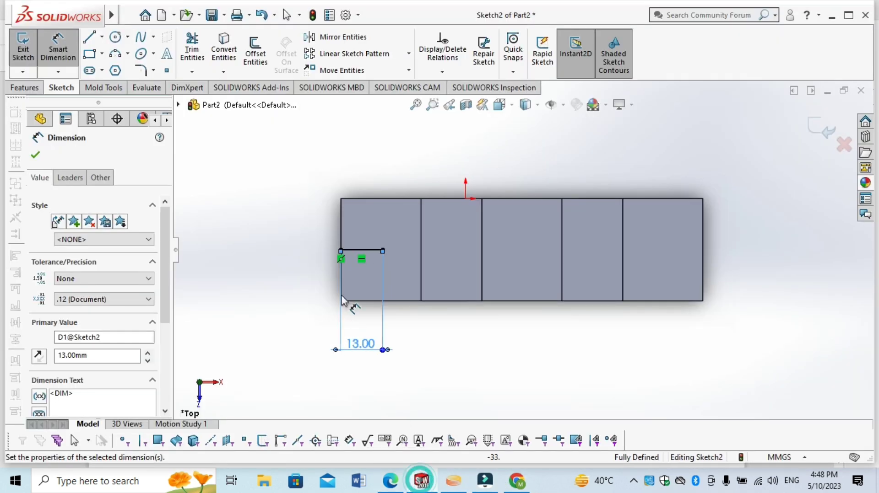
Step: Choose the Circle tool after looking up the hole size on the drawing
left_click(116, 37)
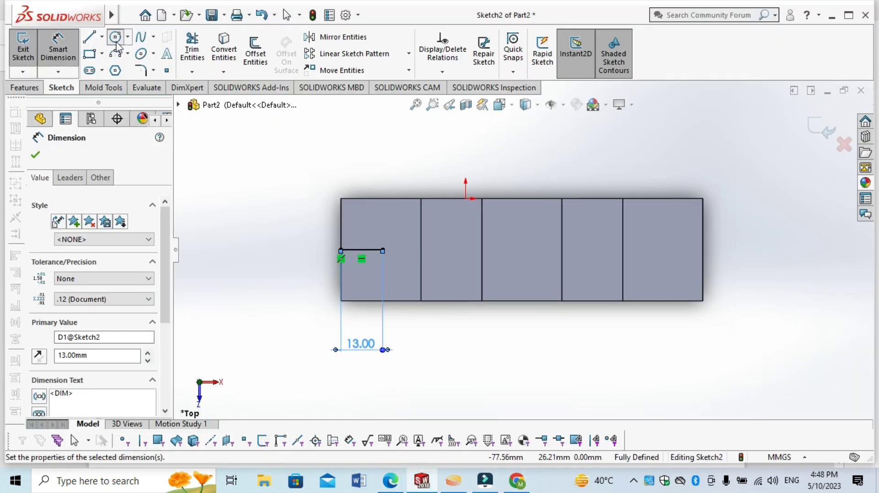
left_click(391, 481)
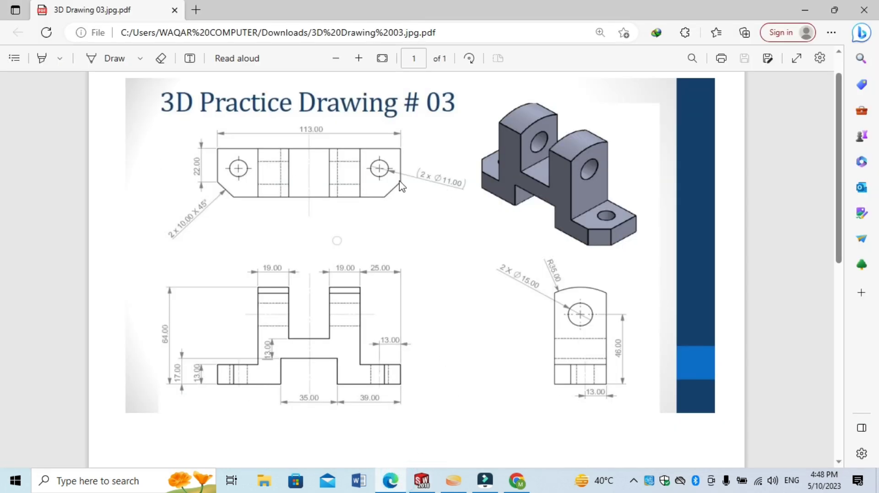
left_click(422, 481)
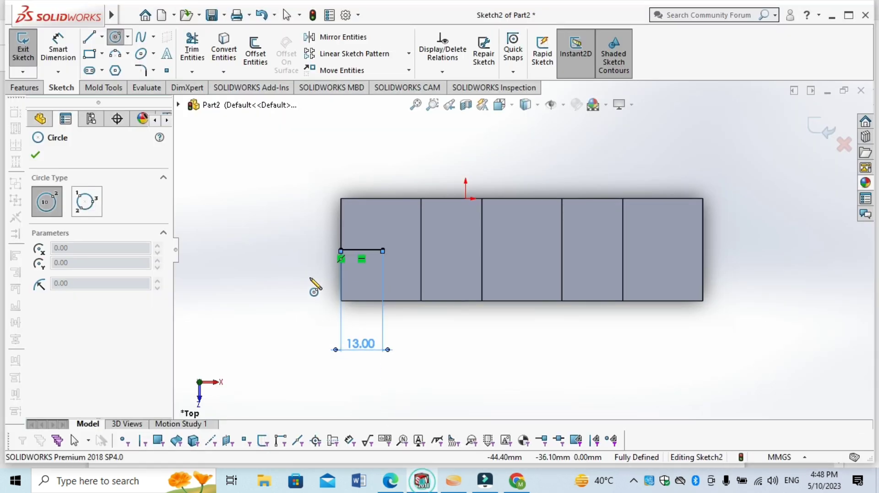
Step: Draw a circle centred on the 13 mm line's end and set its radius to 5.50 mm
left_click(383, 250)
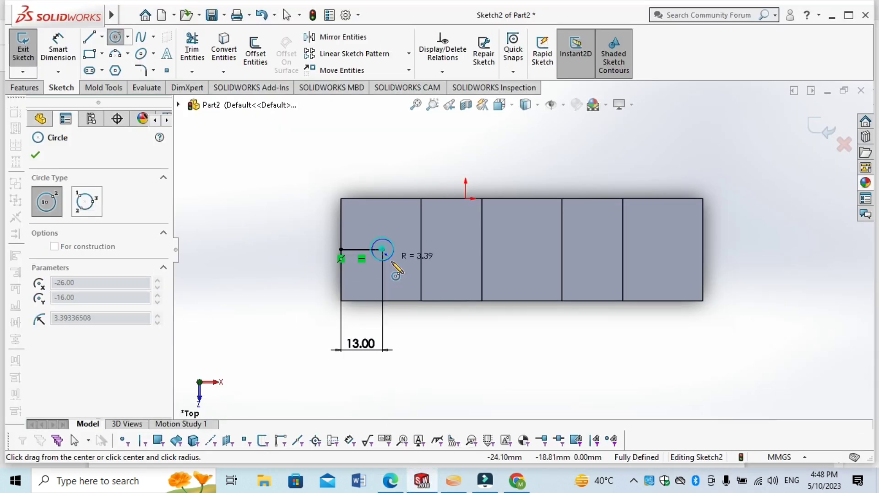
left_click(405, 259)
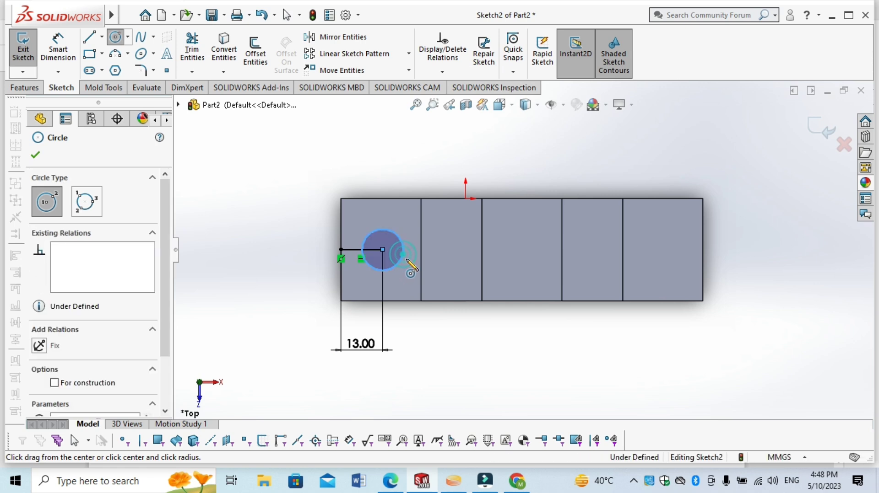
left_click(170, 251)
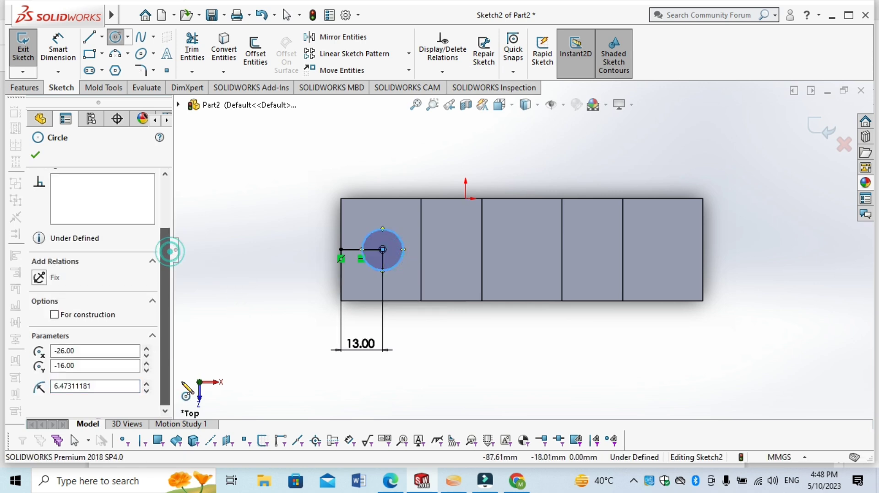
double_click(129, 385)
type("5.5")
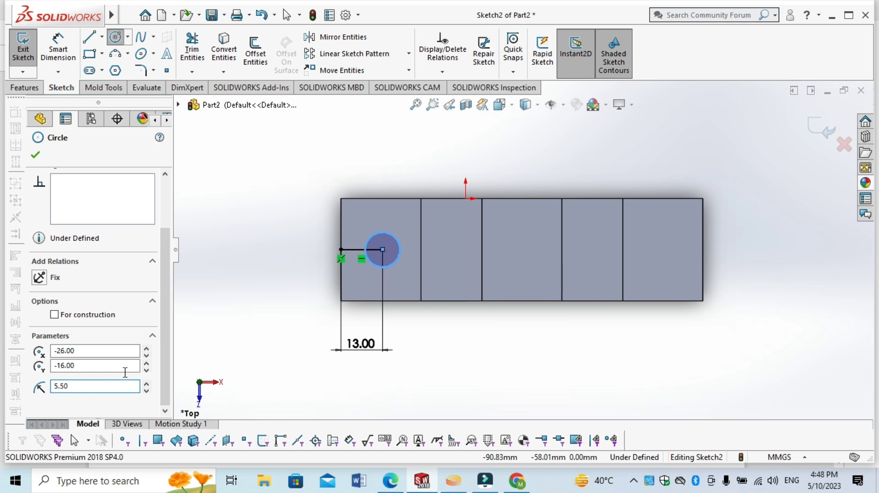
Step: Give the hole circle an Ø11 mm diameter dimension
left_click(67, 56)
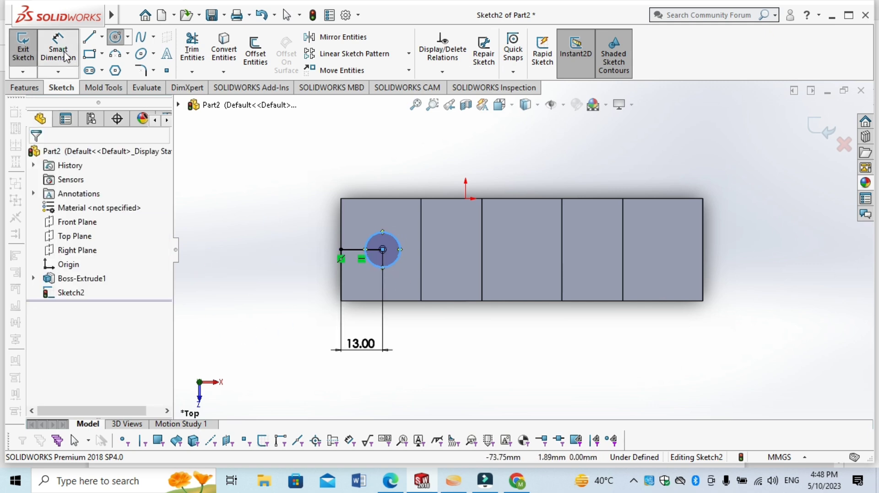
left_click(66, 56)
left_click(373, 266)
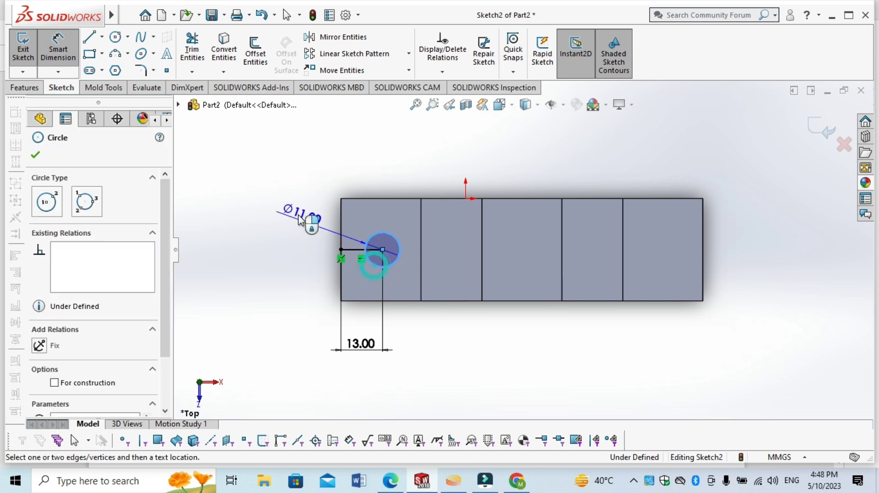
left_click(300, 219)
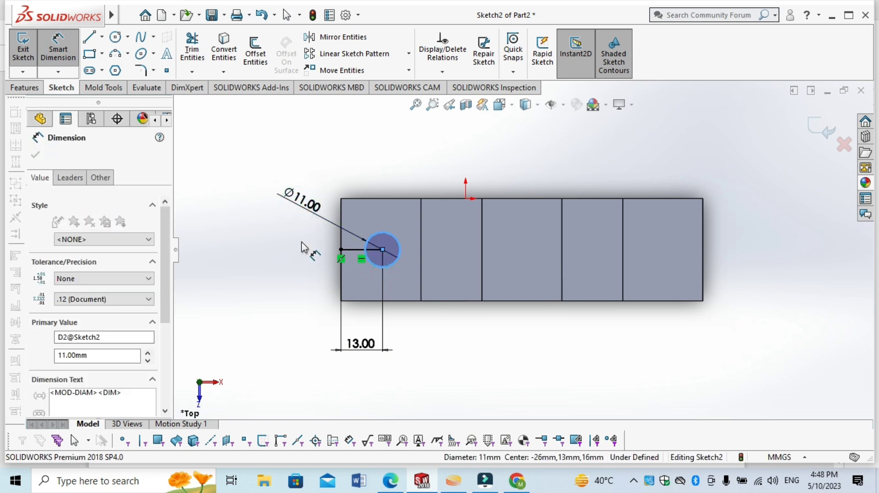
left_click(247, 189)
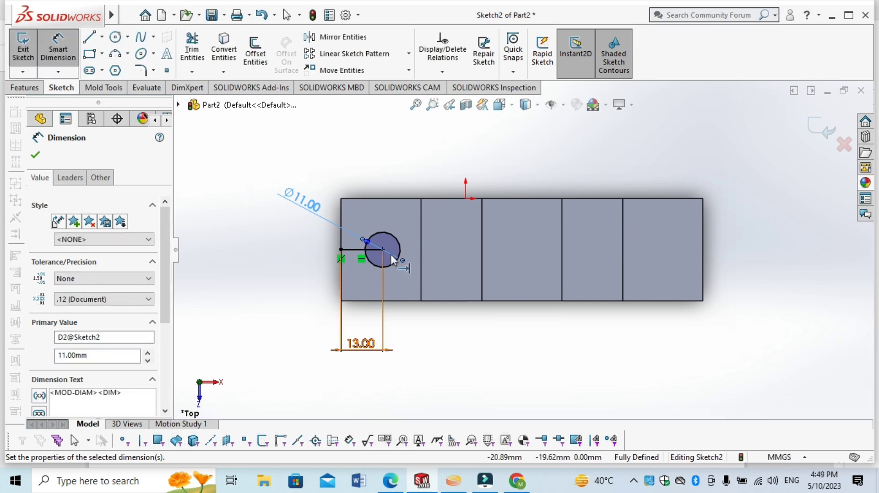
Step: Delete the horizontal helper line left of the hole and its 13 mm dimension
right_click(350, 246)
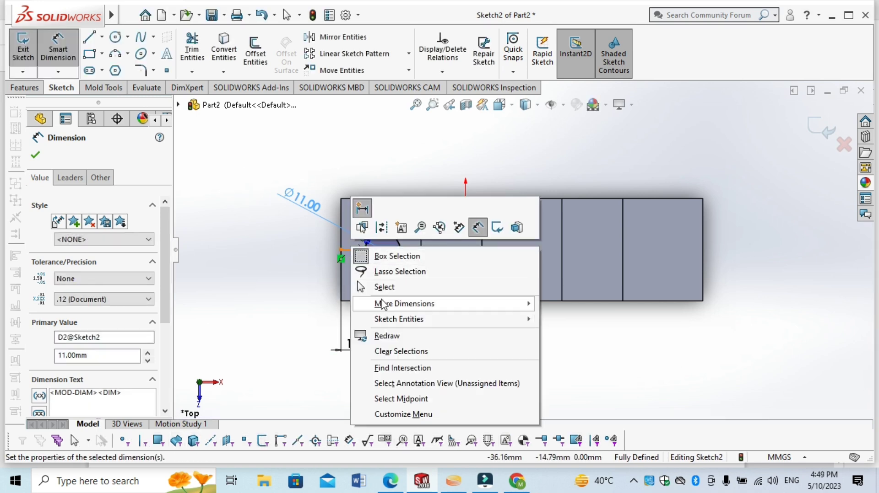
left_click(380, 286)
left_click(352, 250)
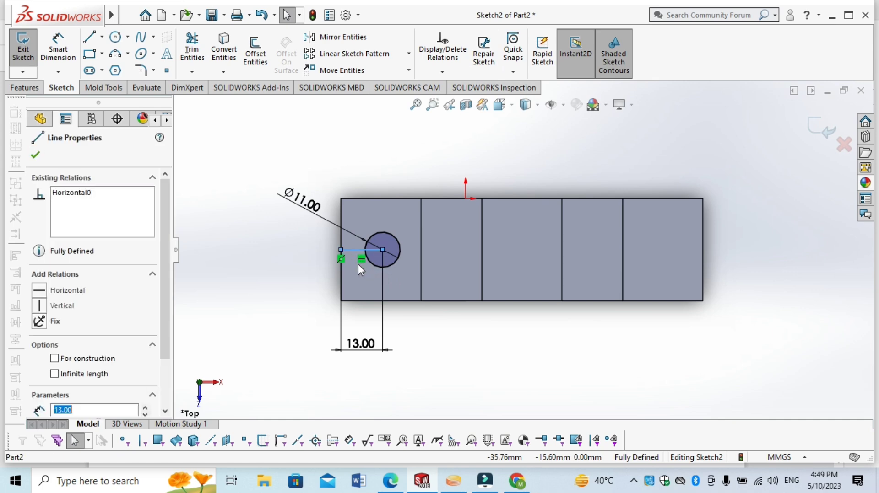
right_click(359, 265)
left_click(378, 433)
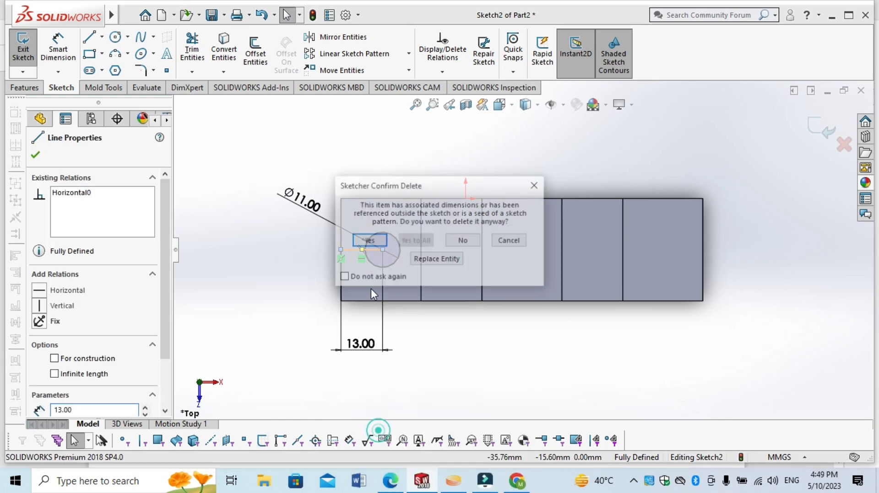
left_click(374, 242)
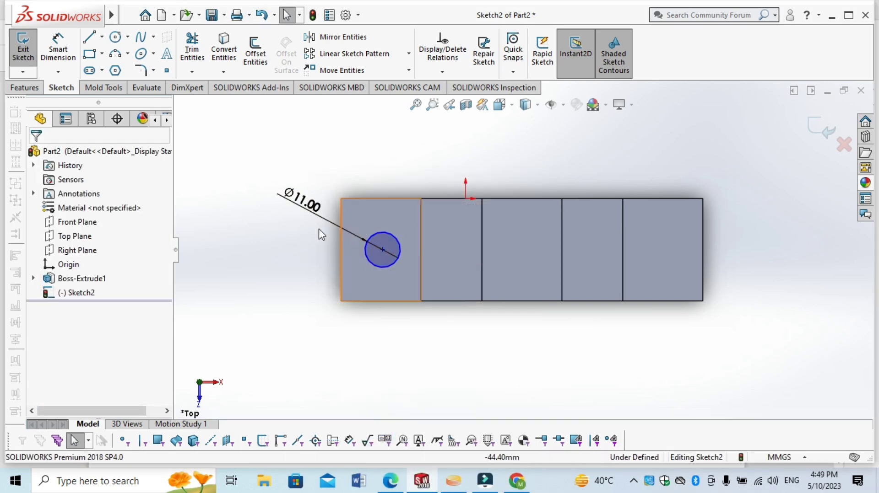
left_click(350, 258)
right_click(373, 351)
left_click(376, 341)
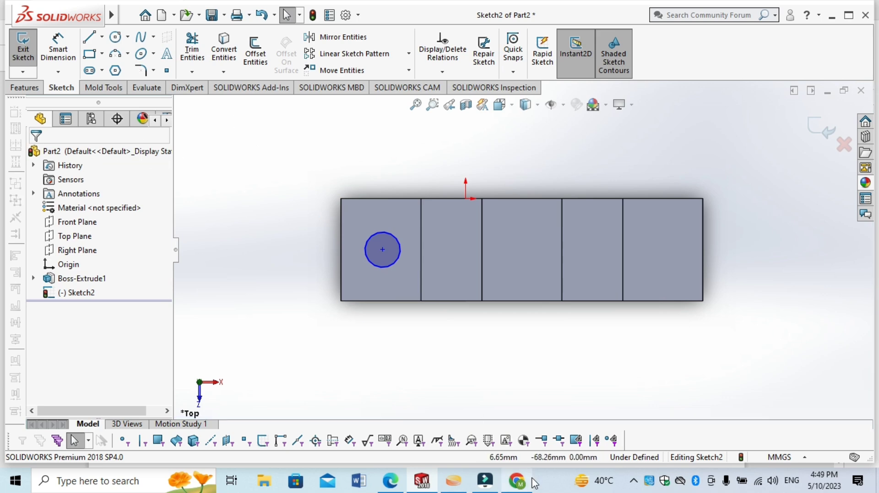
left_click(390, 480)
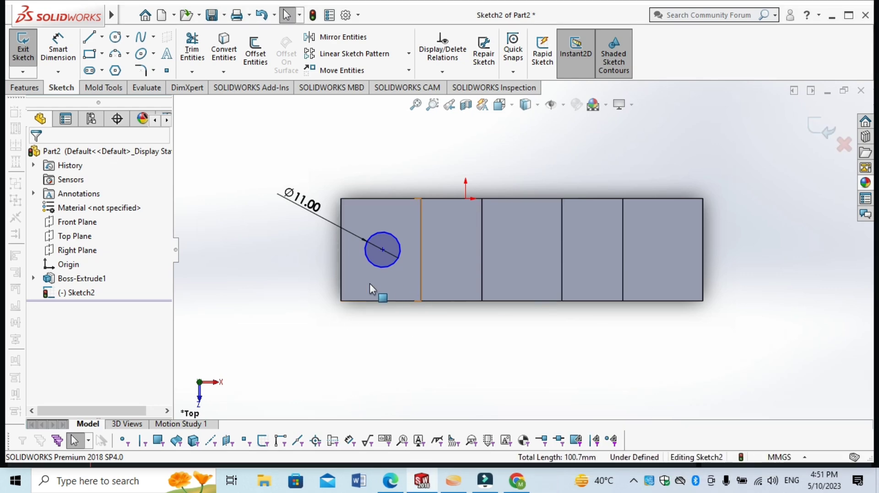
left_click(392, 474)
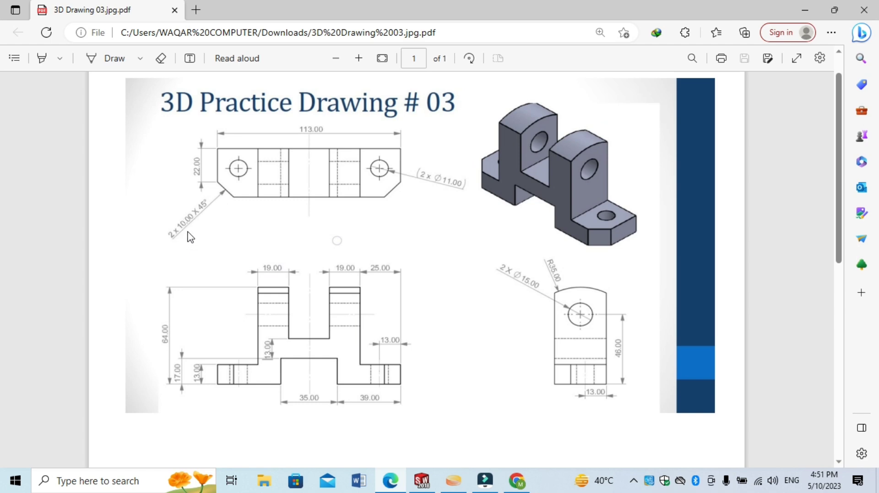
left_click(421, 481)
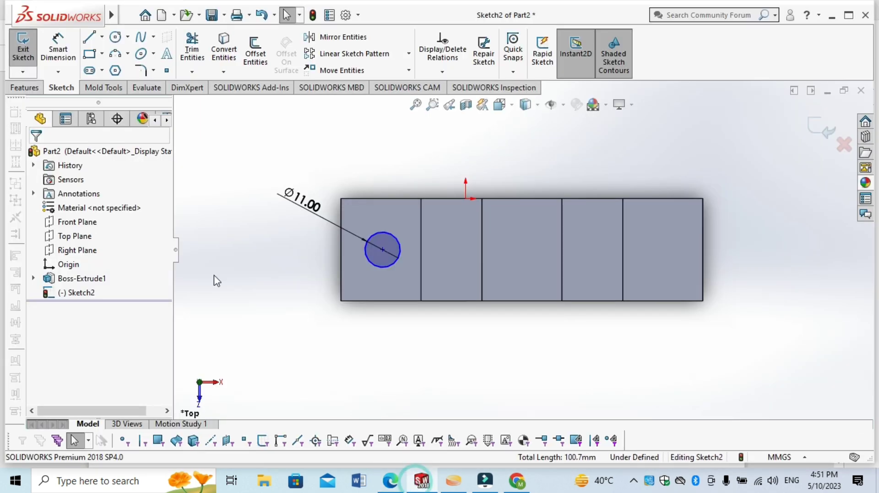
Step: Convert the base's left and bottom edges to sketch lines and prepare a 10 mm × 45° sketch chamfer
left_click(94, 37)
left_click(224, 46)
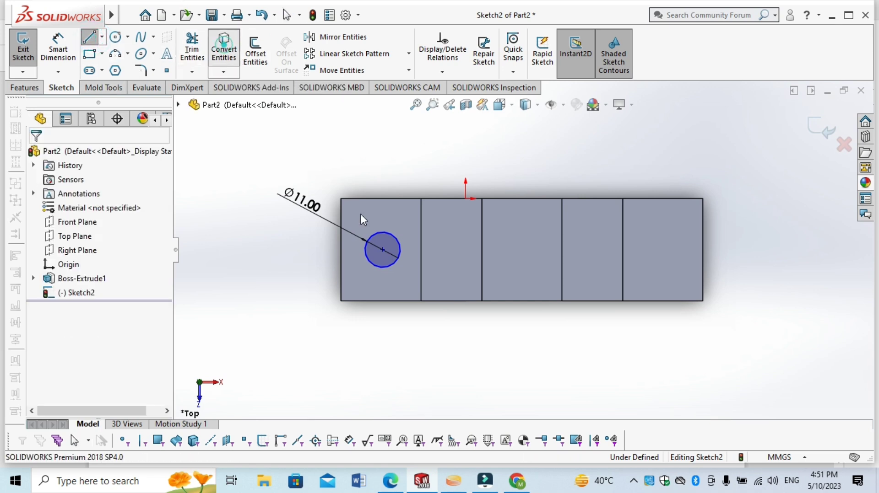
left_click(339, 274)
left_click(364, 301)
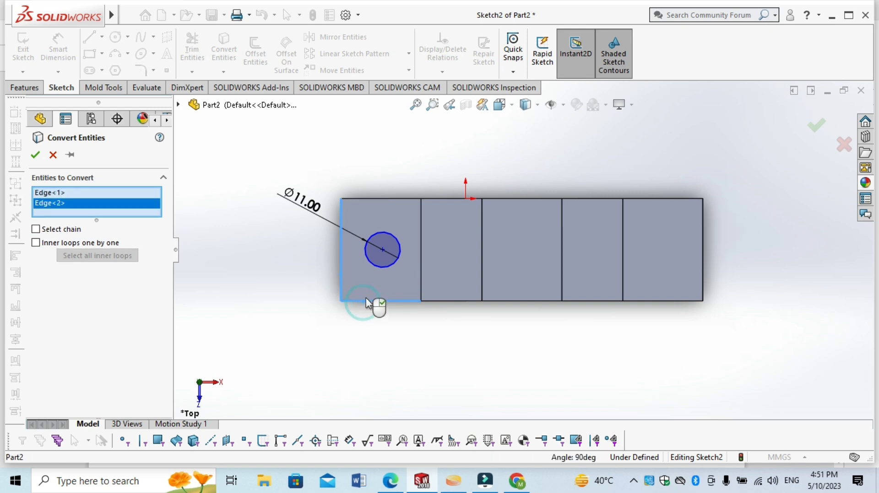
right_click(236, 302)
left_click(263, 387)
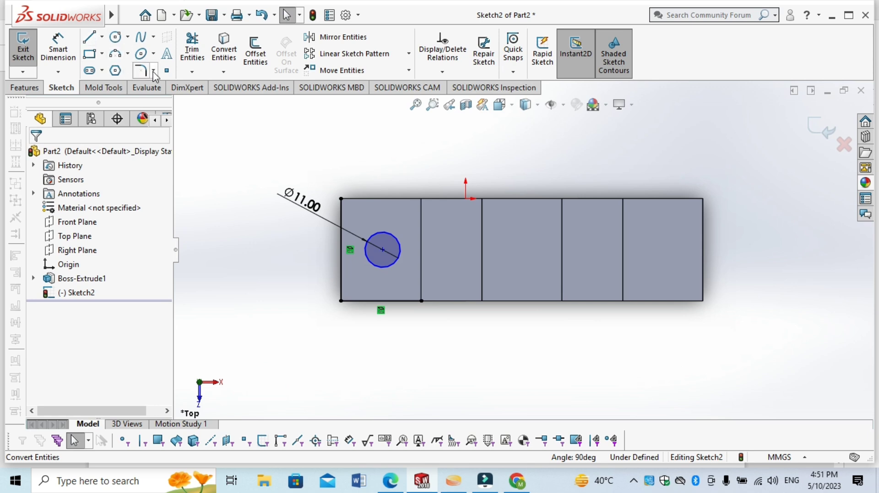
left_click(154, 71)
left_click(164, 105)
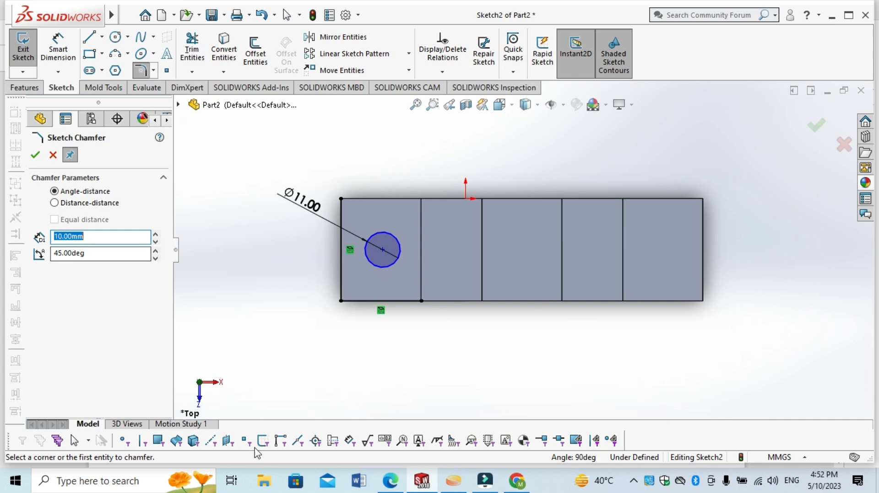
Step: Chamfer the corner between the left and bottom lines at 10 mm × 45°, checking the drawing
left_click(390, 481)
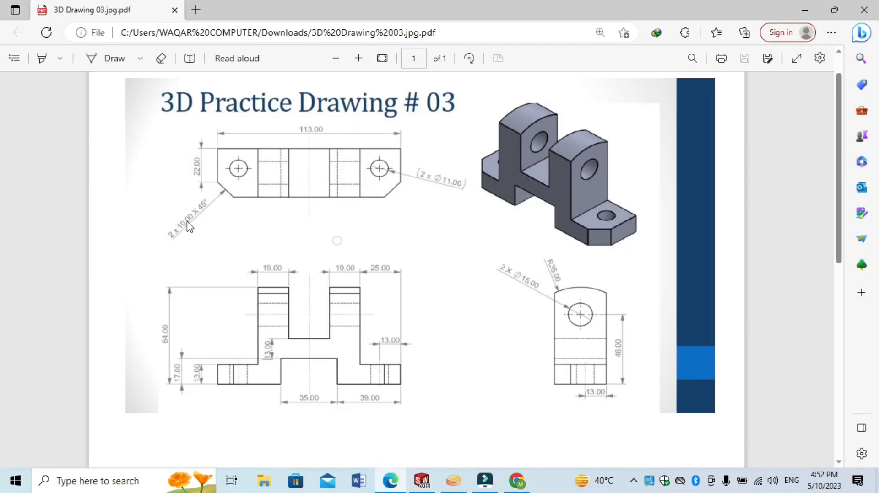
left_click(421, 478)
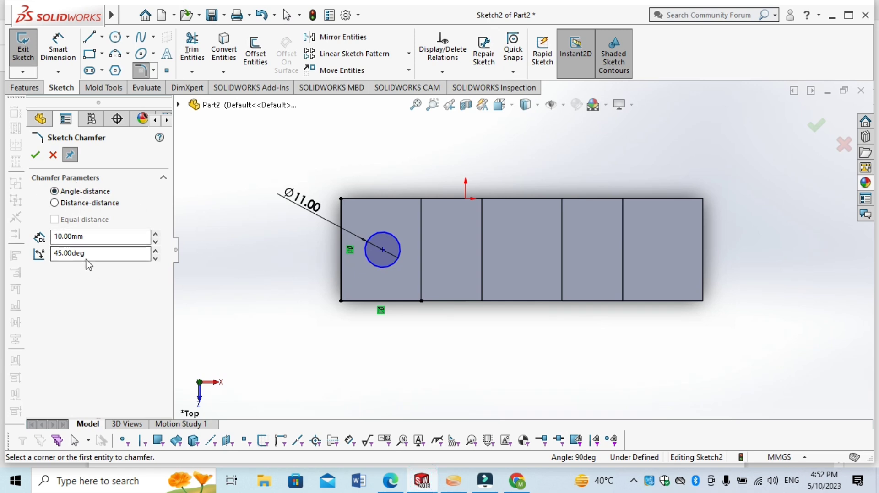
left_click(341, 283)
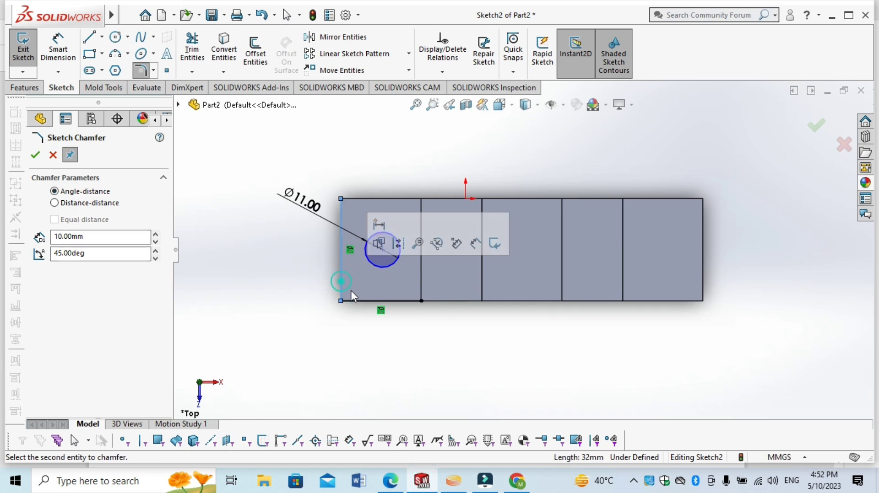
left_click(353, 301)
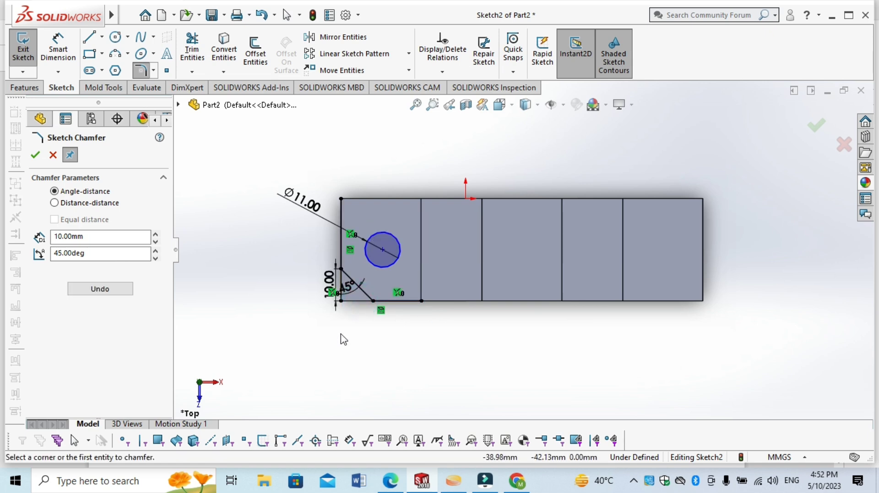
left_click(34, 156)
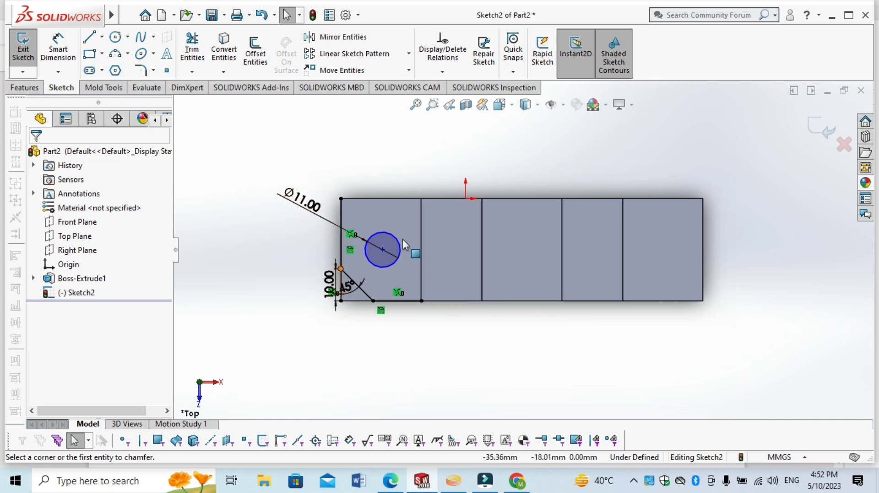
left_click(392, 481)
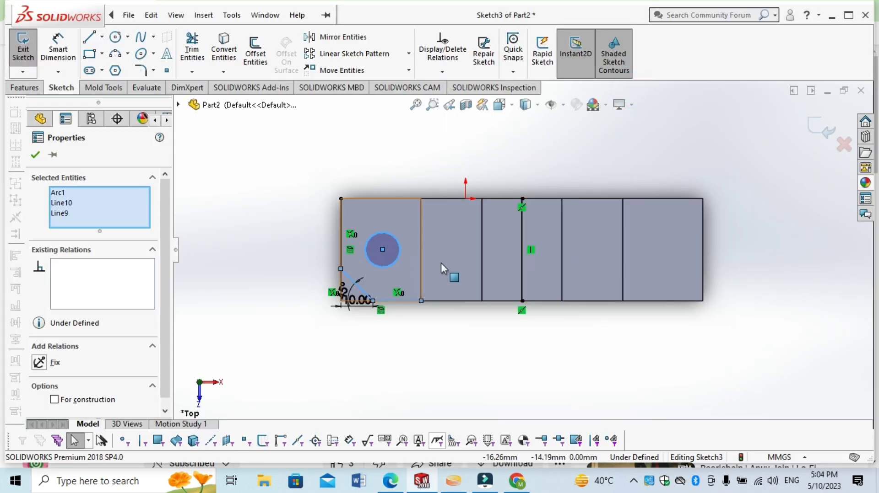
Step: Select the left-end hole circle, chamfer corner lines, arc and left edge line together
left_click(390, 481)
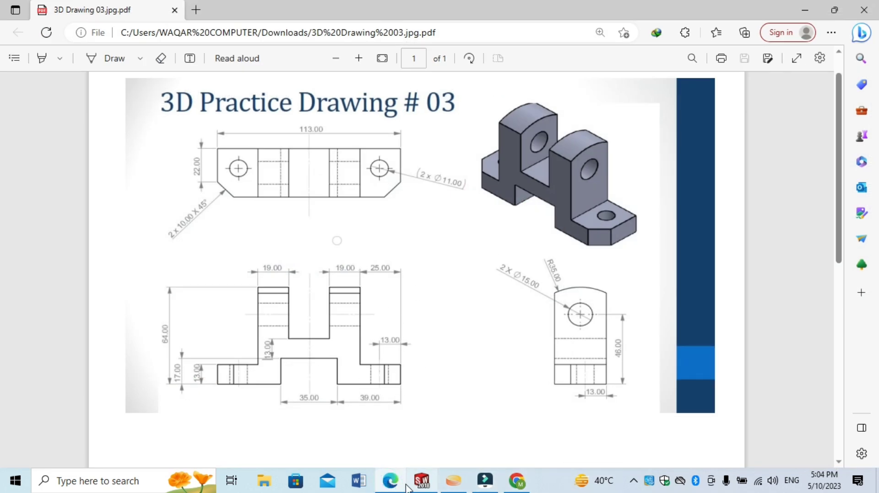
left_click(421, 481)
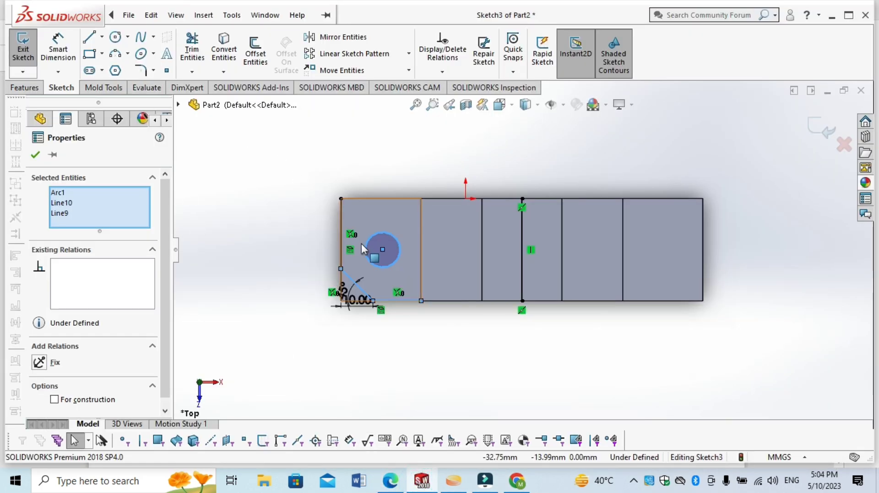
left_click_drag(325, 223, 413, 323)
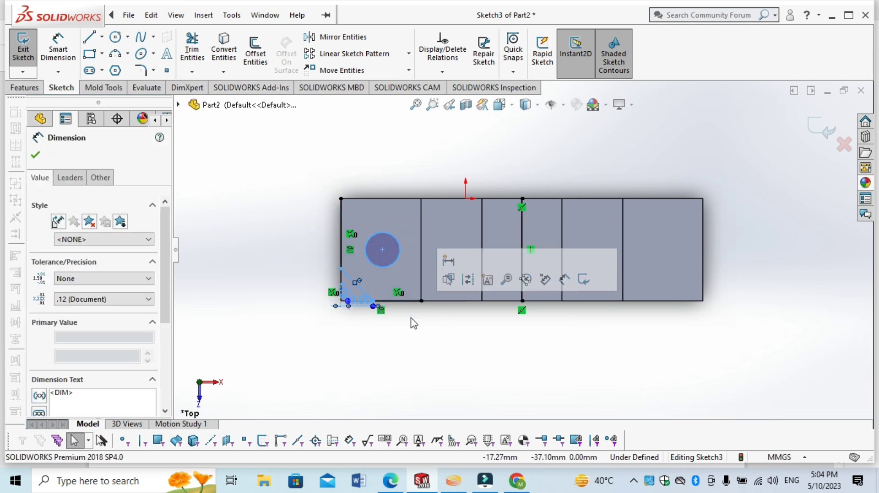
left_click(391, 302)
left_click_drag(393, 311, 341, 251)
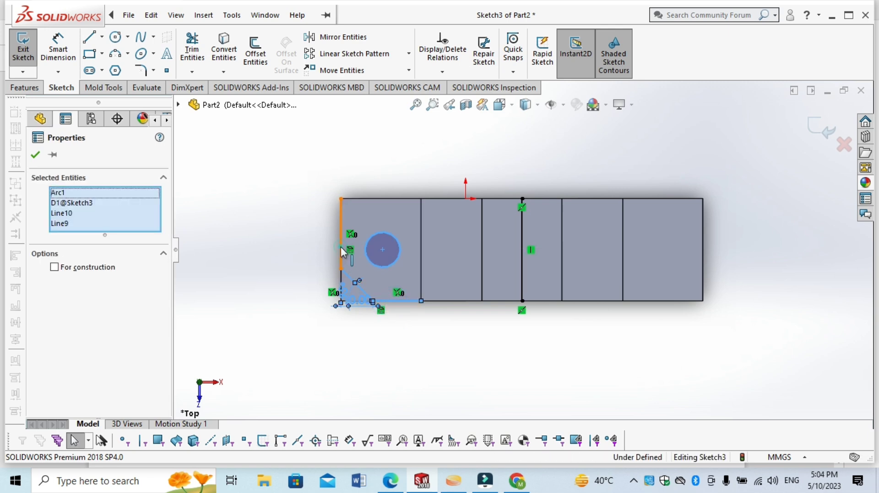
left_click(341, 251, "ctrl")
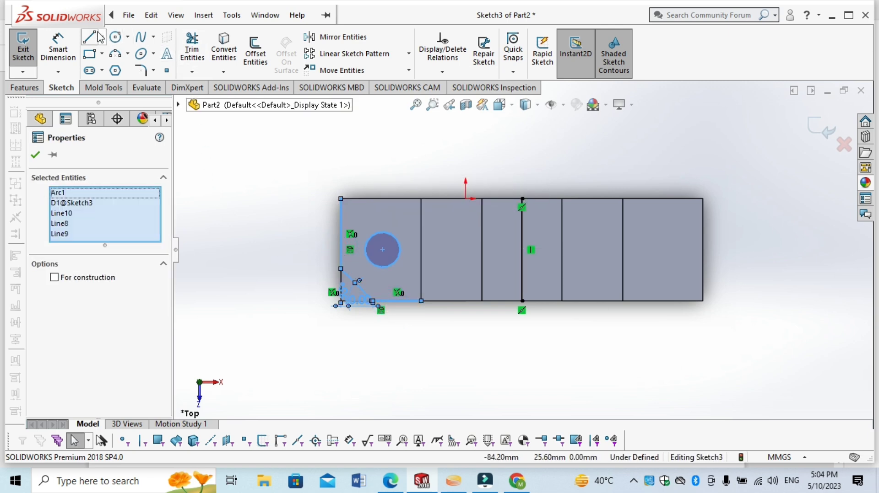
Step: Mirror the left-end hole and chamfer across the central vertical line to the right end
left_click(320, 41)
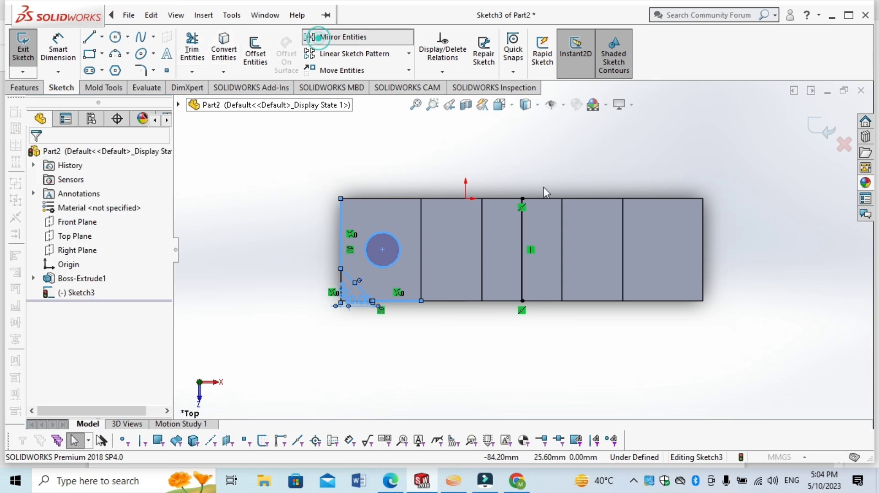
left_click(522, 249)
right_click(522, 249)
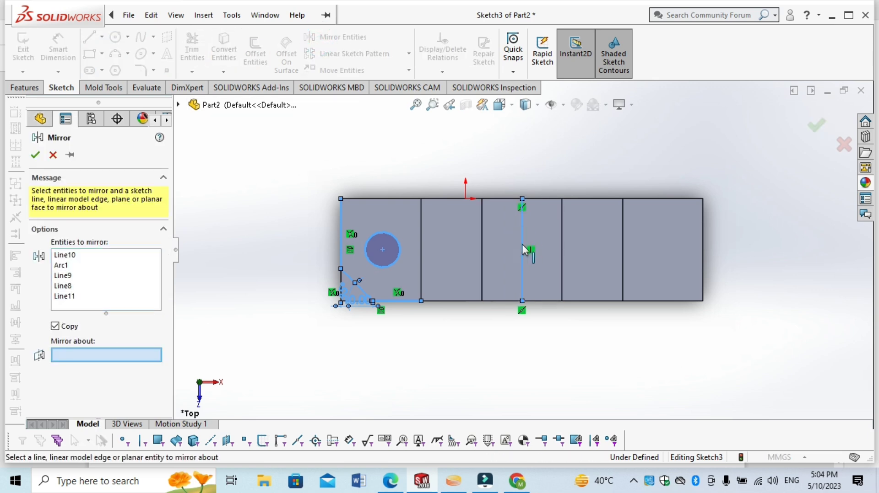
left_click(521, 253)
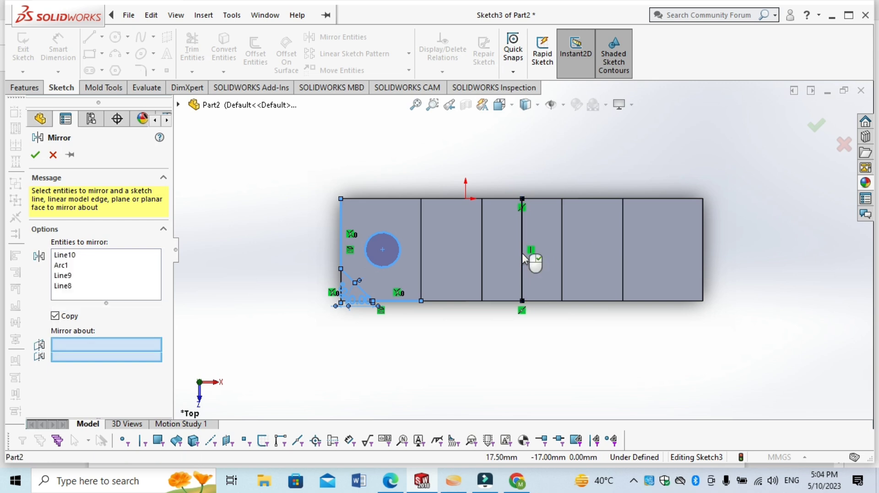
left_click(815, 125)
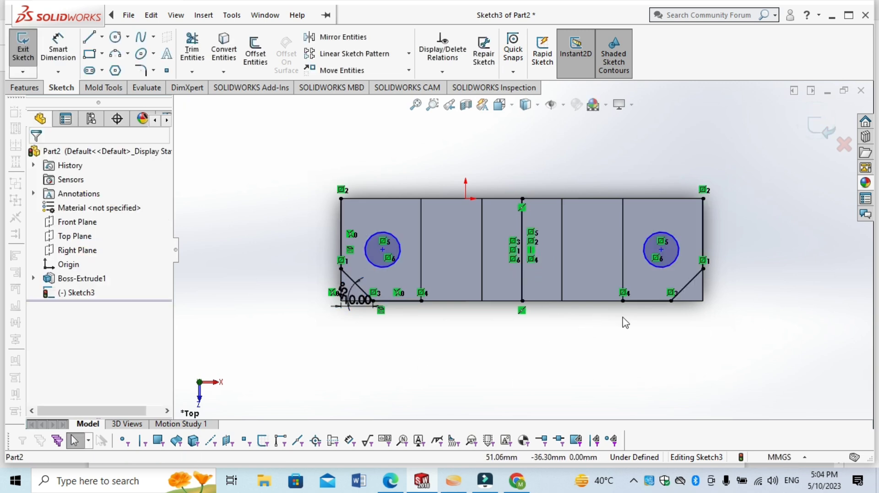
Step: Draw a short vertical and a short horizontal line closing the right chamfer corner
left_click(89, 37)
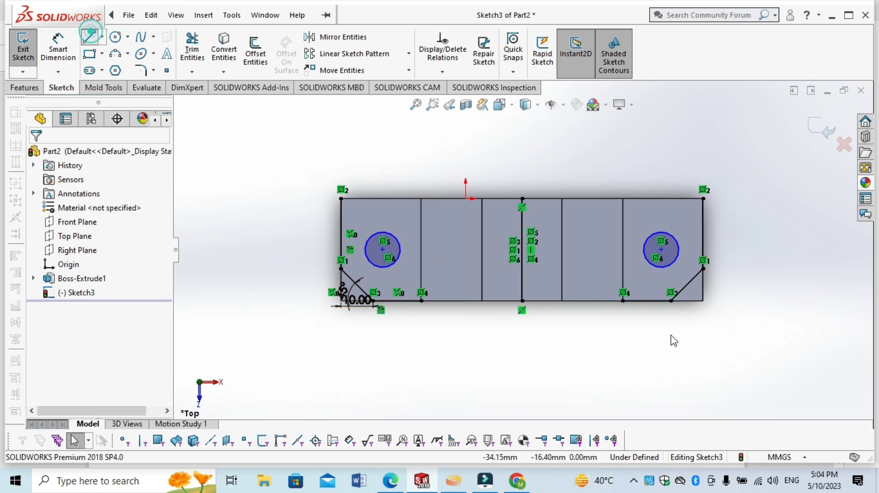
left_click(703, 269)
left_click(702, 300)
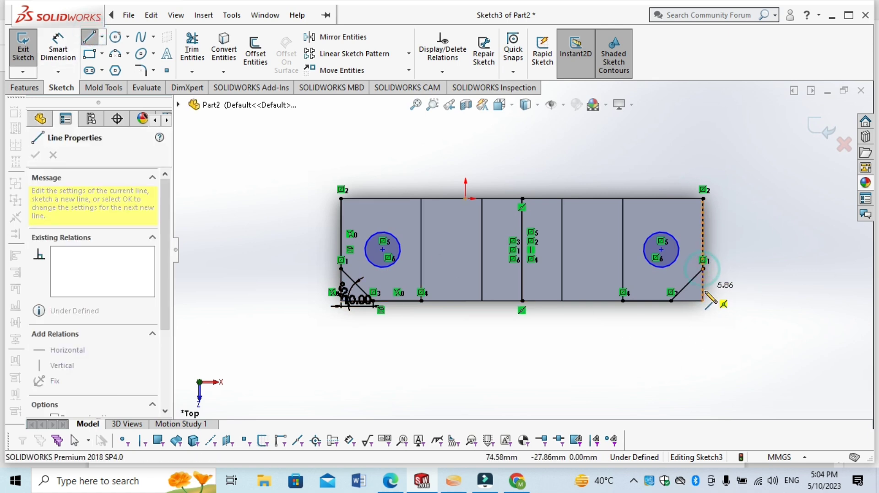
left_click(671, 301)
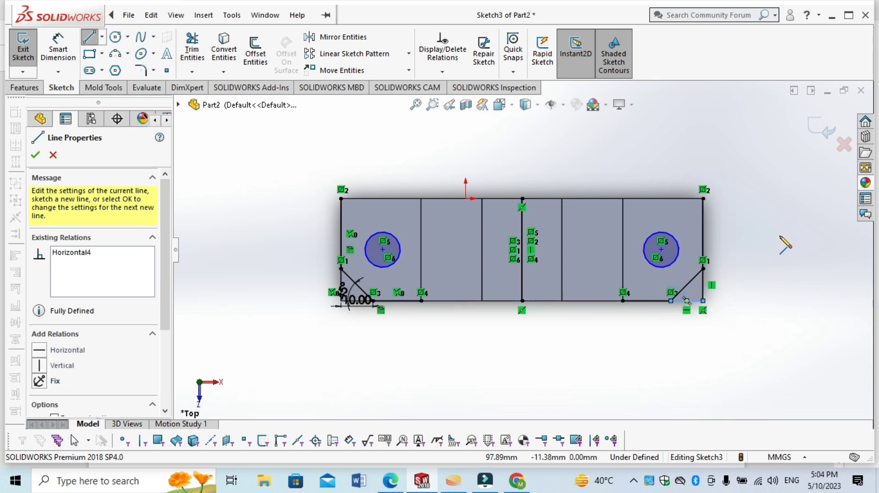
key("Escape")
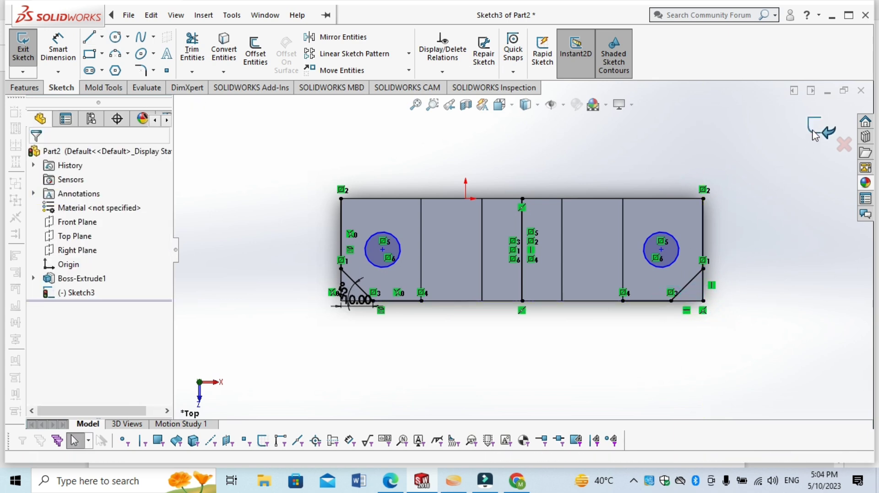
Step: Extrude-cut both hole circles and both corner chamfer triangles as a 32 mm blind cut
left_click(18, 87)
left_click(196, 50)
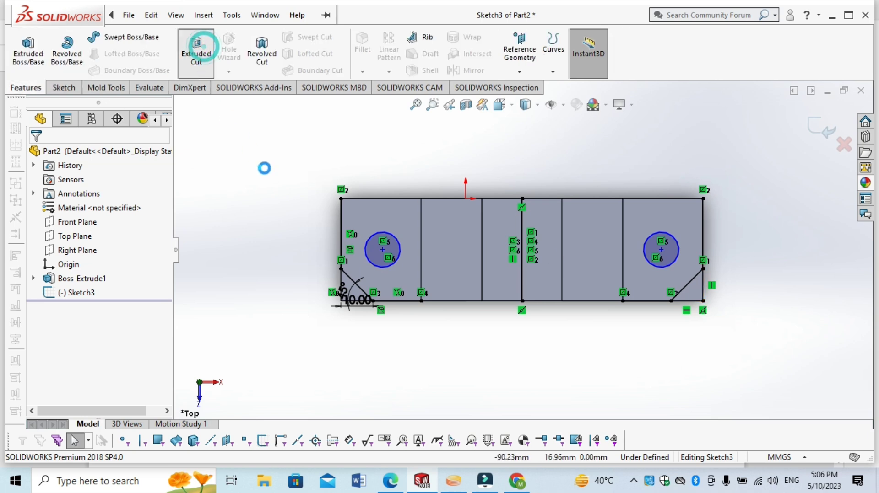
left_click(376, 262)
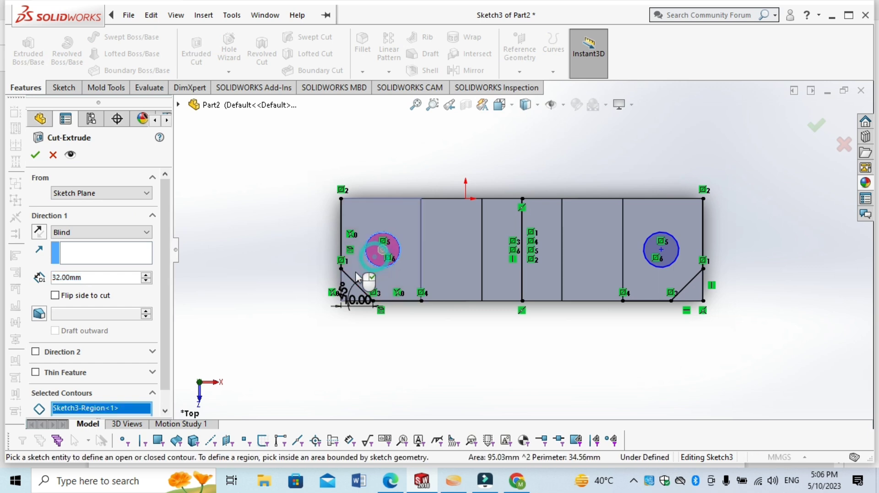
left_click(351, 285)
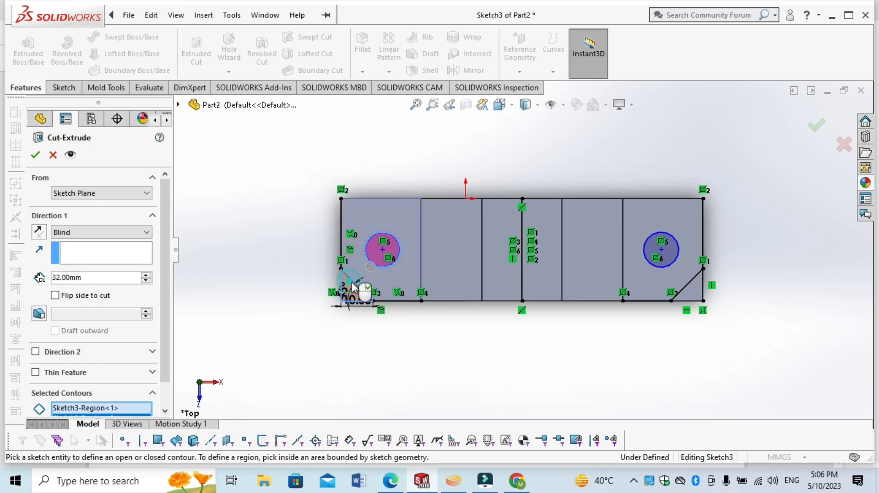
left_click(691, 292)
left_click(668, 256)
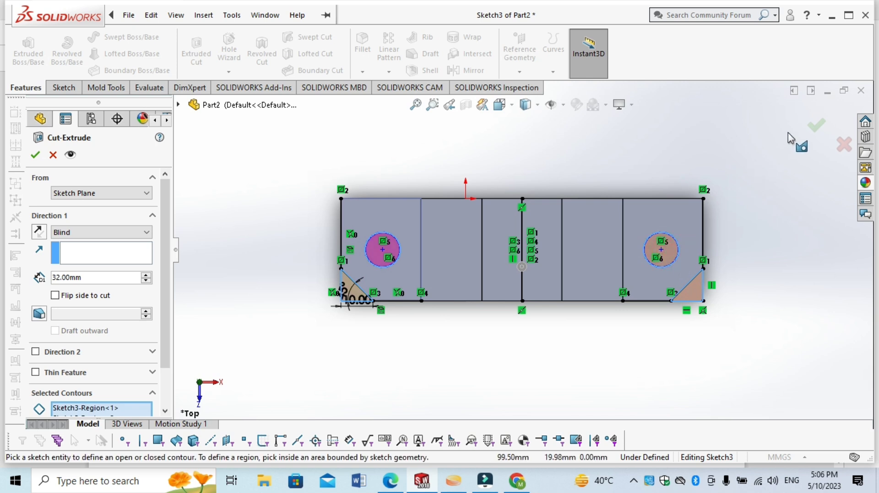
left_click(812, 128)
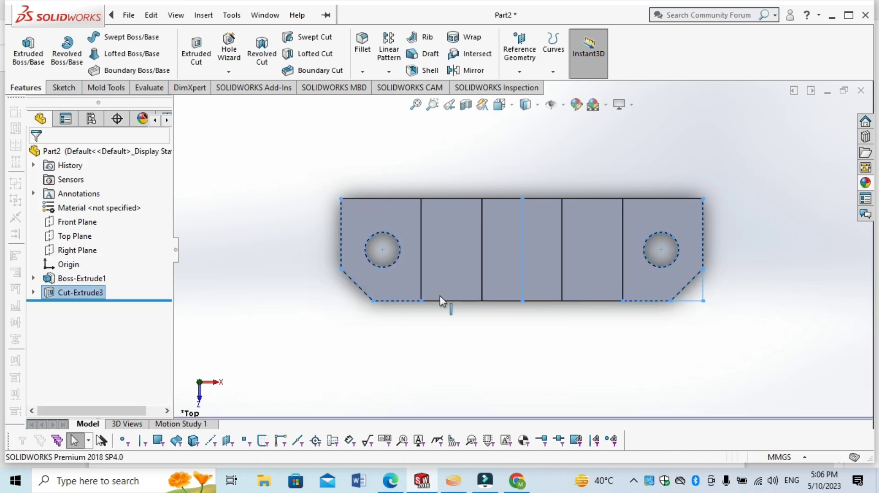
left_click(390, 481)
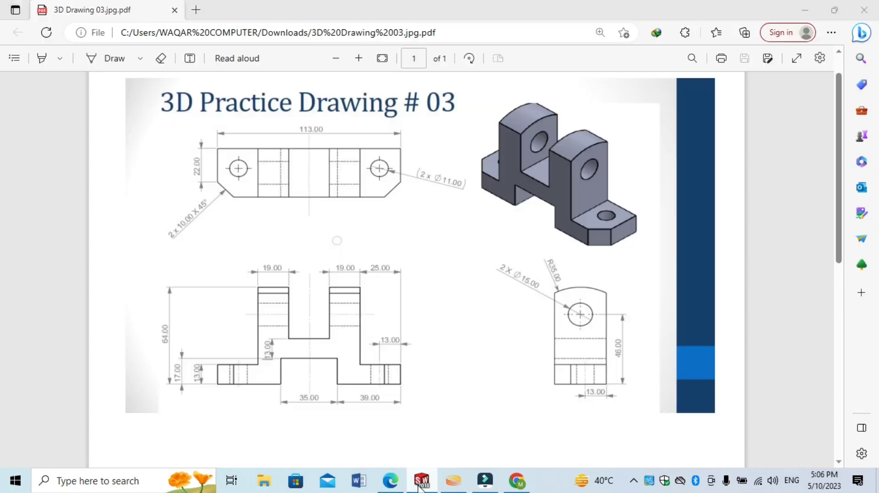
left_click(389, 482)
left_click(386, 483)
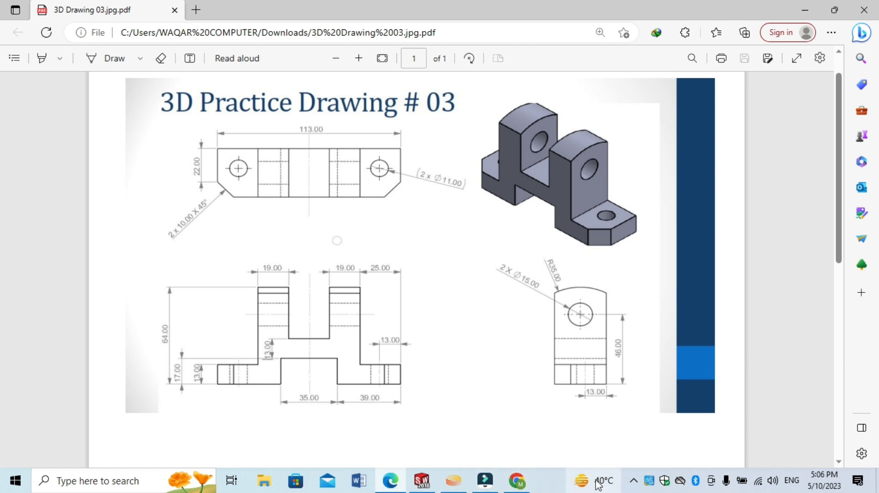
left_click(388, 484)
left_click(738, 211)
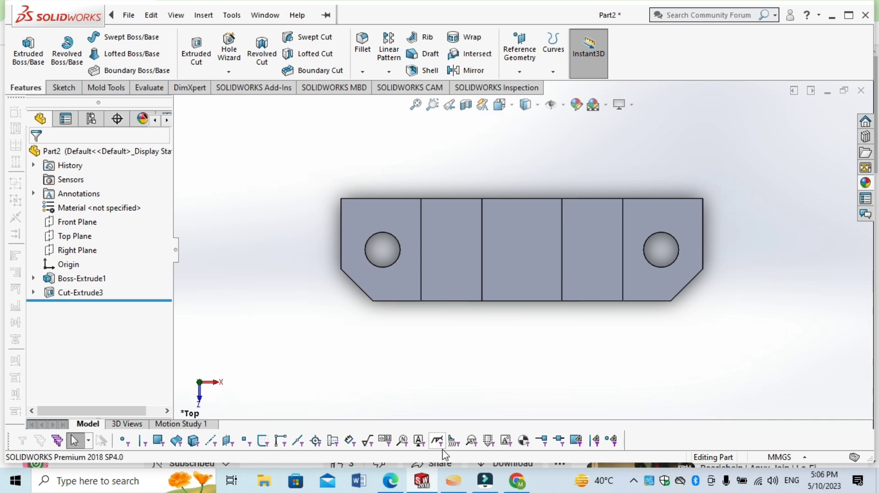
left_click(399, 485)
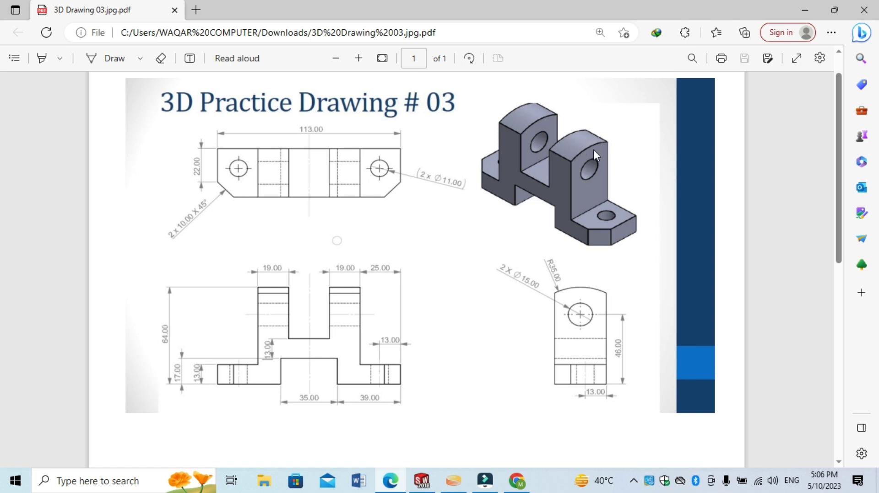
left_click(388, 482)
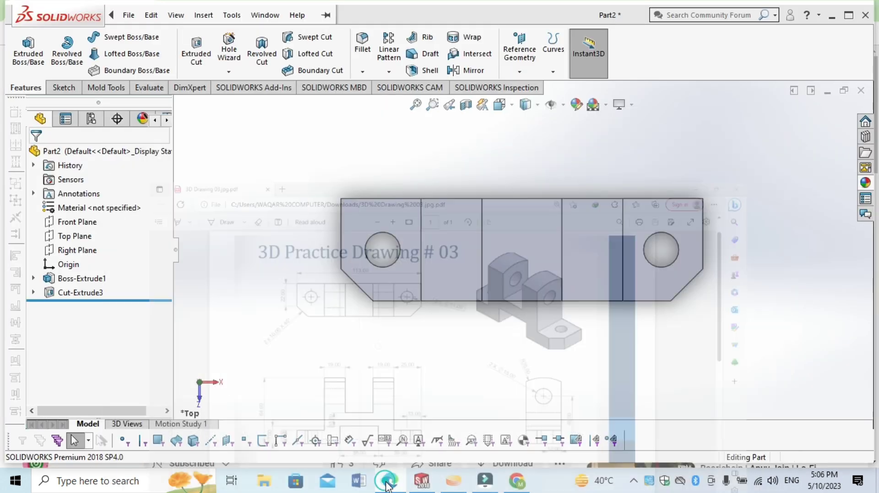
Step: Switch to the Front view, then look normal to the Right Plane
left_click(508, 107)
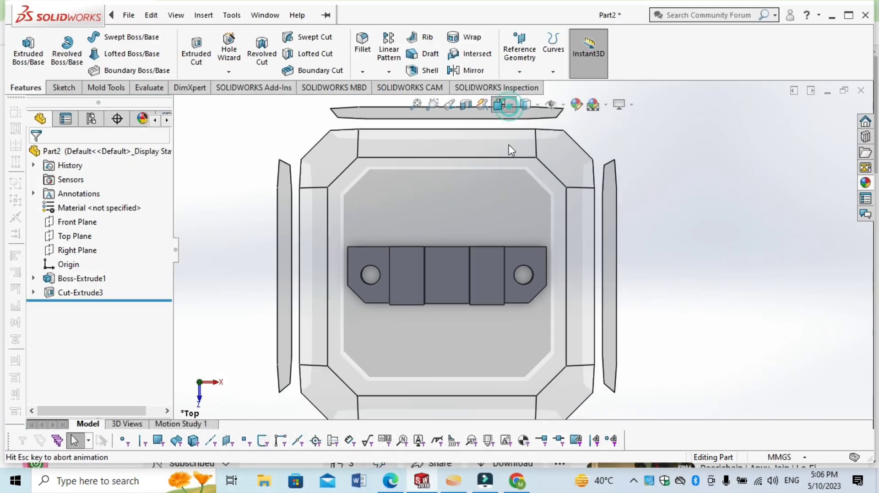
left_click(412, 380)
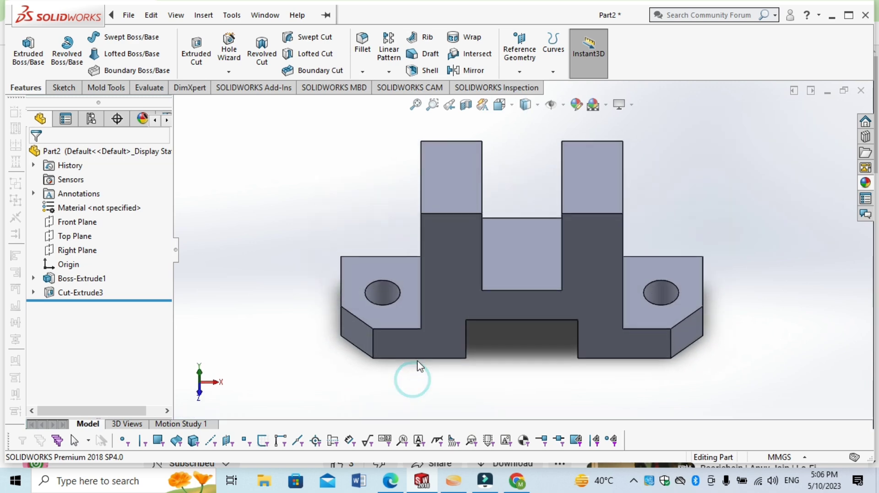
left_click(77, 252)
left_click(138, 228)
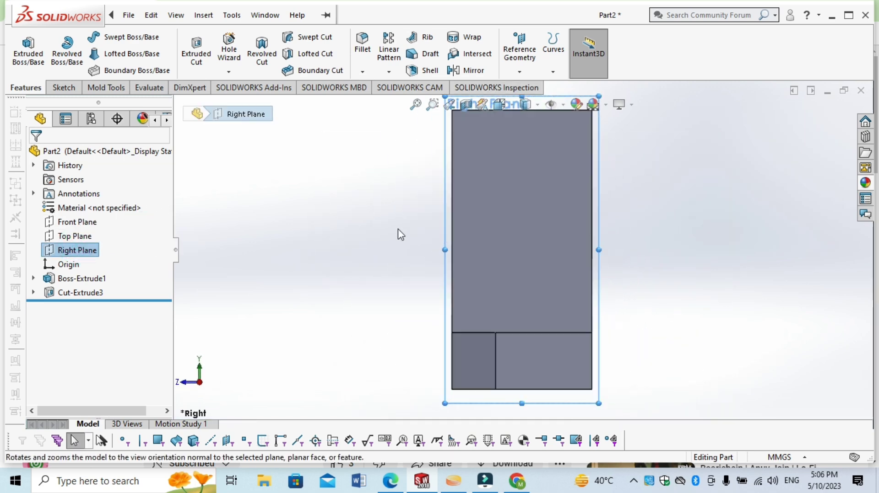
left_click(698, 209)
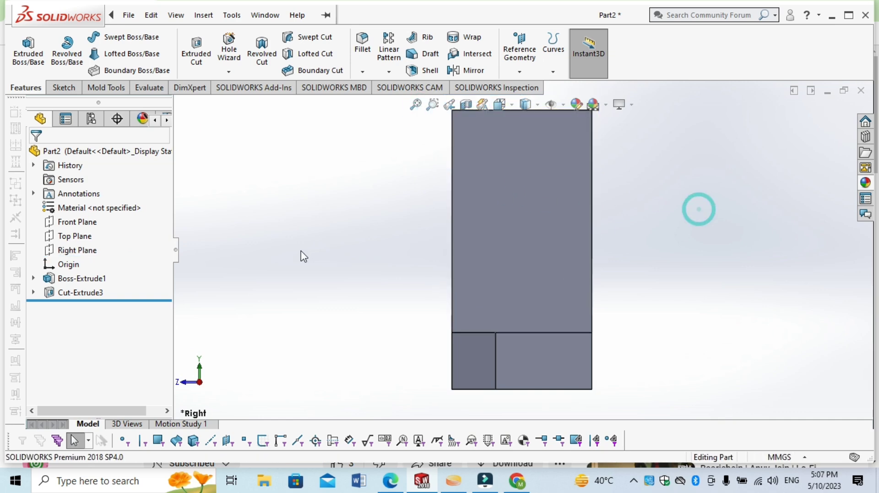
Step: Start an Extruded Boss/Base and pick the part's side face for its new sketch
left_click(64, 88)
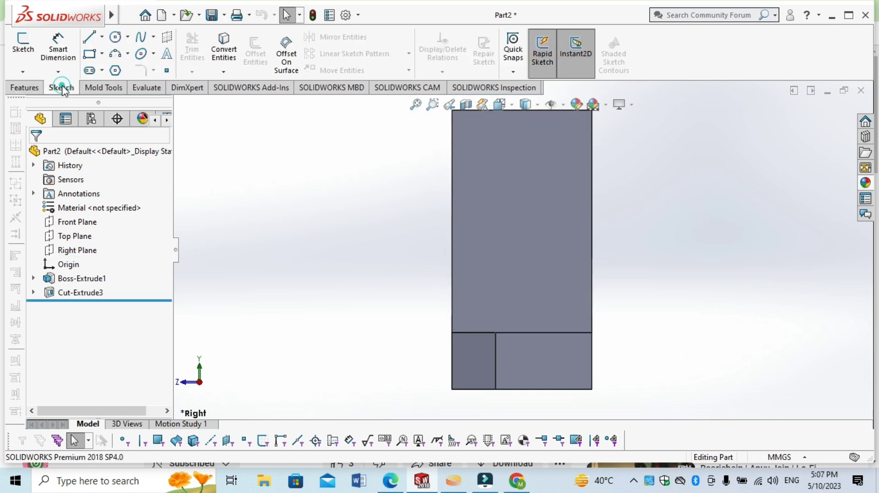
left_click(26, 87)
left_click(202, 51)
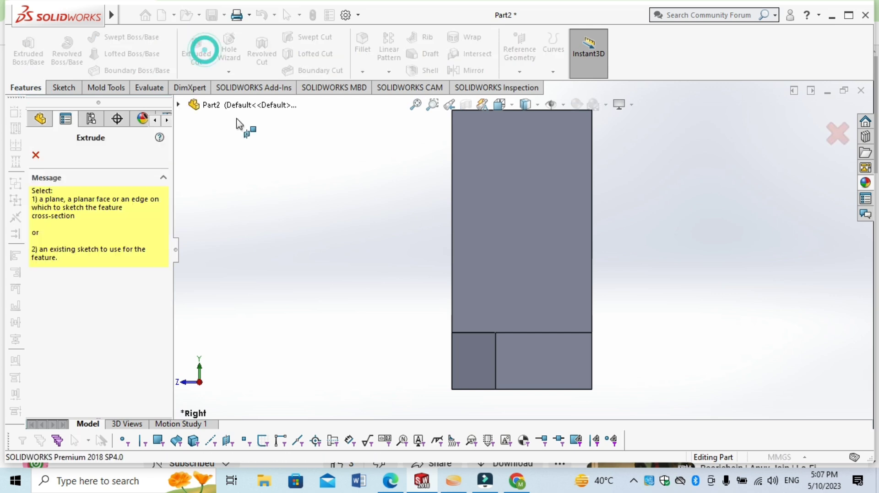
left_click(529, 170)
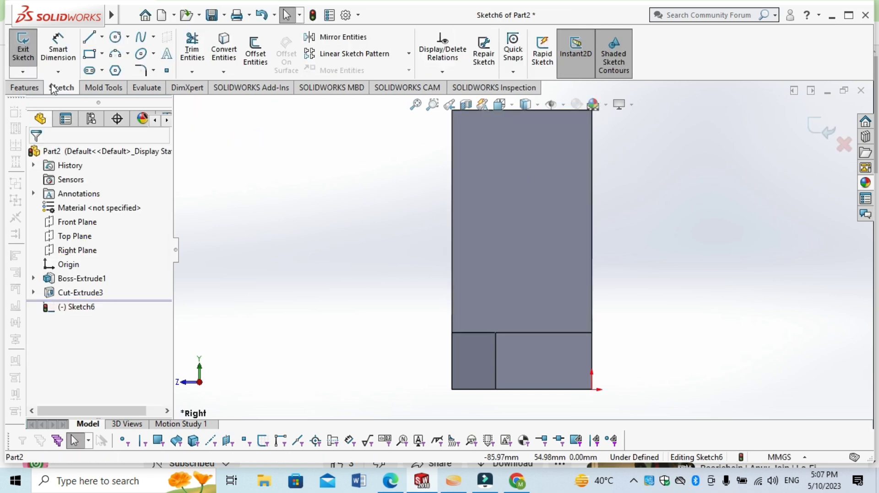
Step: Zoom to fit, abandon a trial line, recheck the reference drawing, then pick the Circle tool
left_click(90, 38)
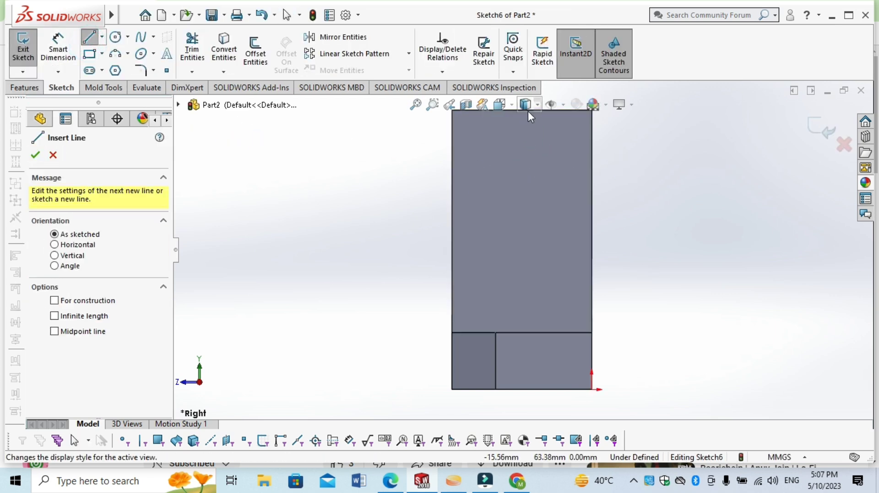
key("f")
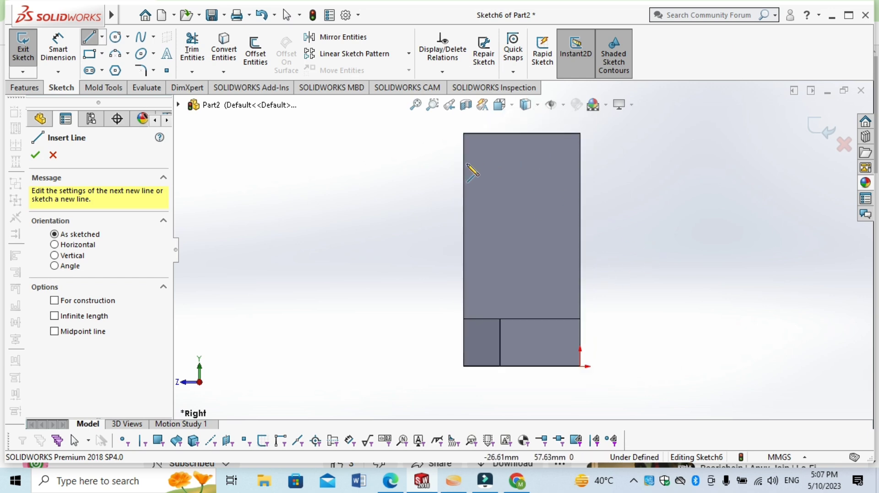
left_click(522, 133)
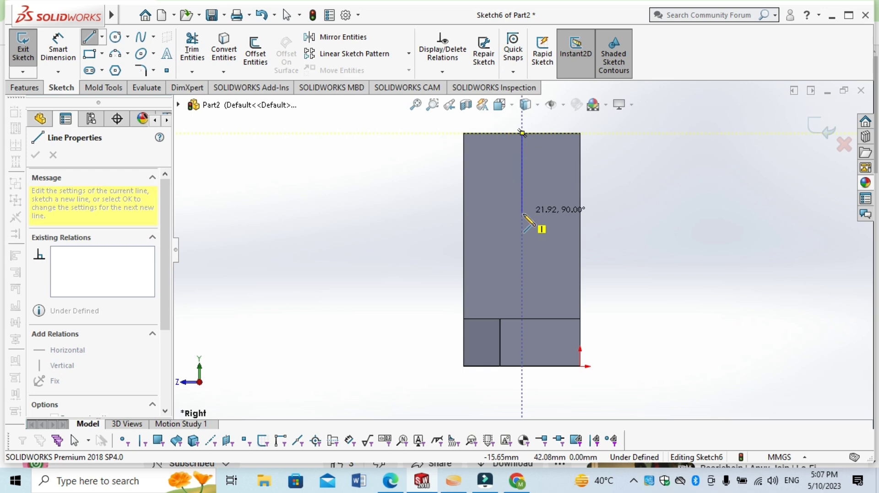
key("Escape")
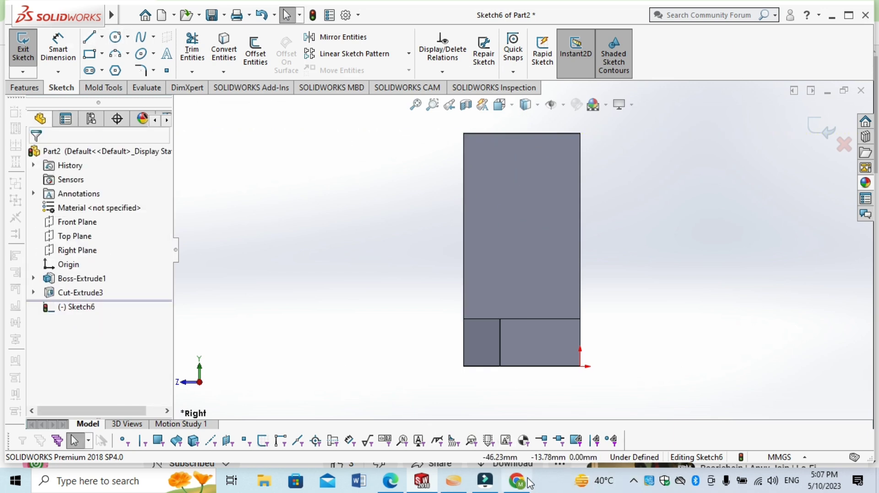
left_click(388, 481)
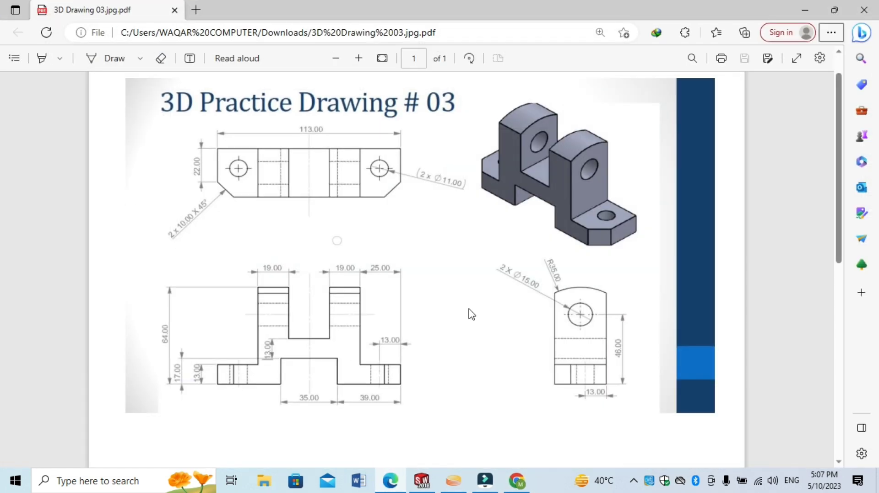
left_click(436, 490)
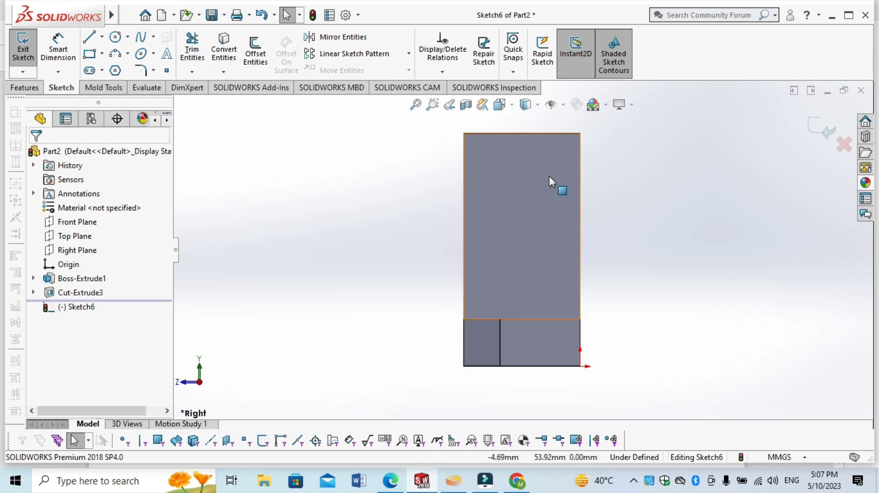
left_click(115, 38)
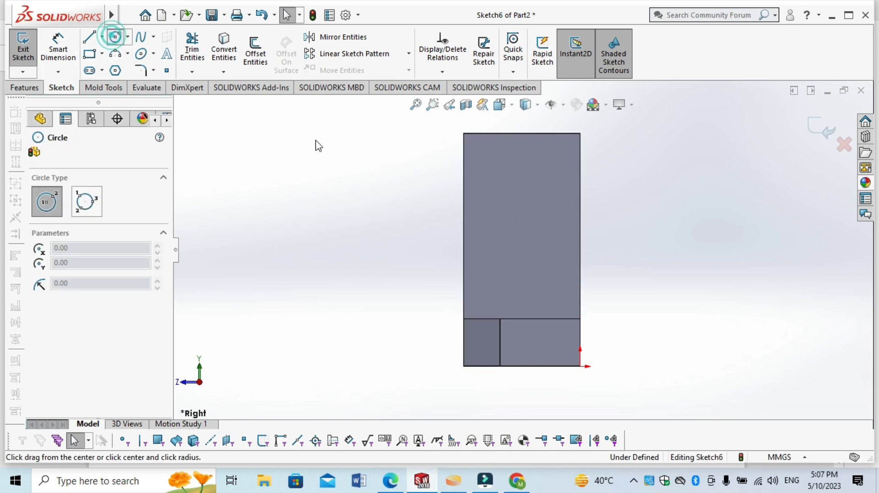
Step: Draw a circle high on the upright's side face
left_click(518, 206)
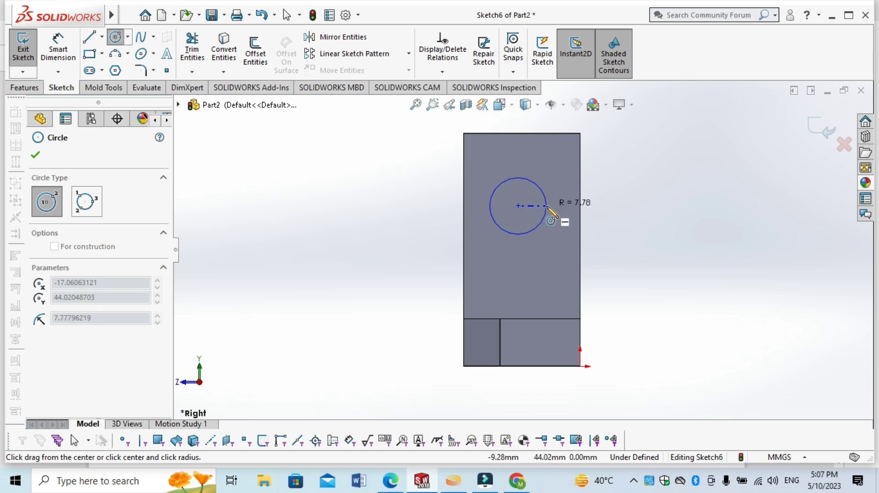
left_click(542, 206)
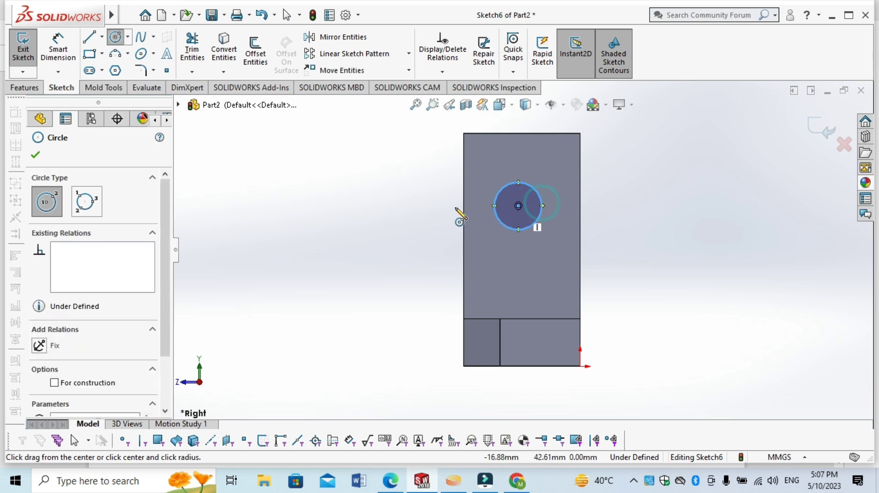
key("Escape")
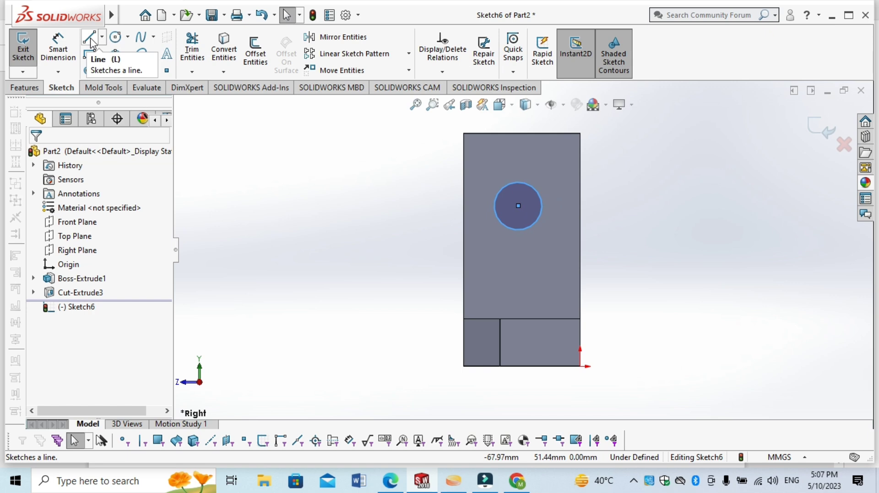
Step: Dimension the circle centre 46 mm above the bottom-left corner, per the reference drawing
left_click(50, 38)
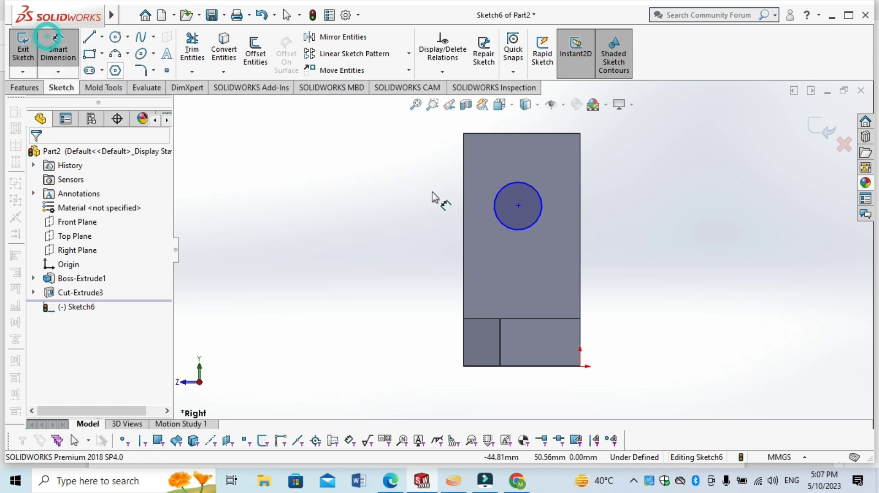
left_click(518, 207)
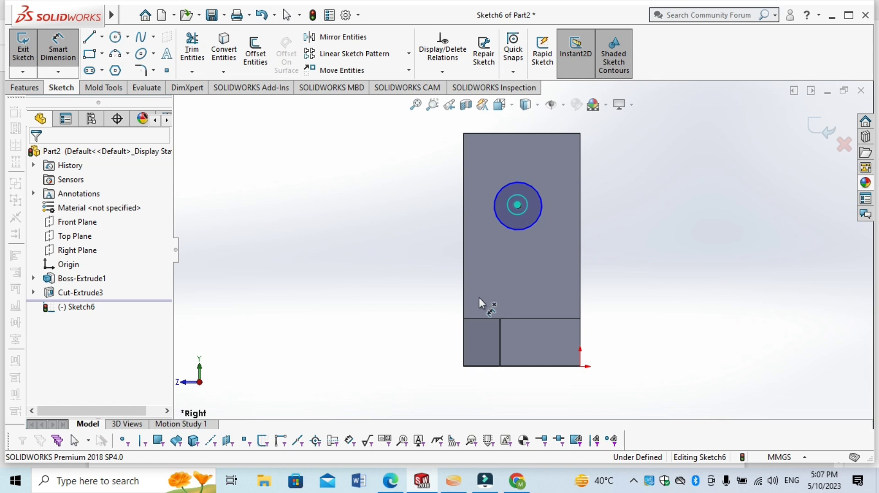
left_click(463, 366)
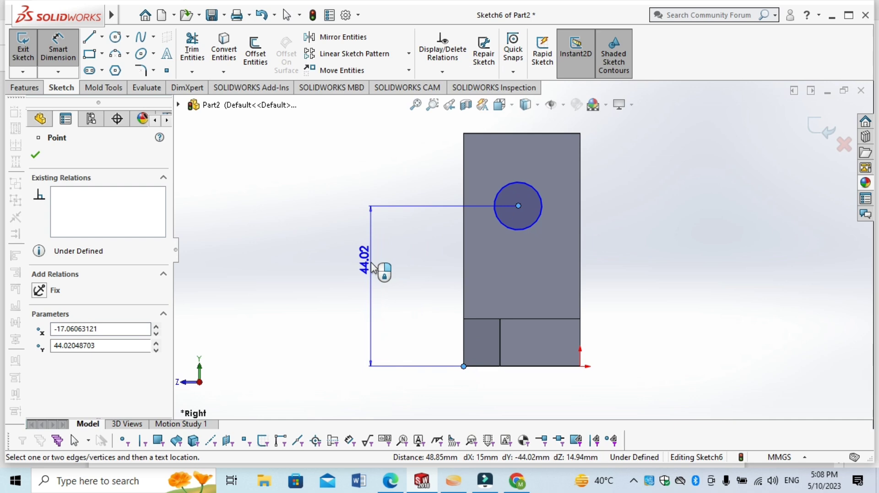
left_click(375, 277)
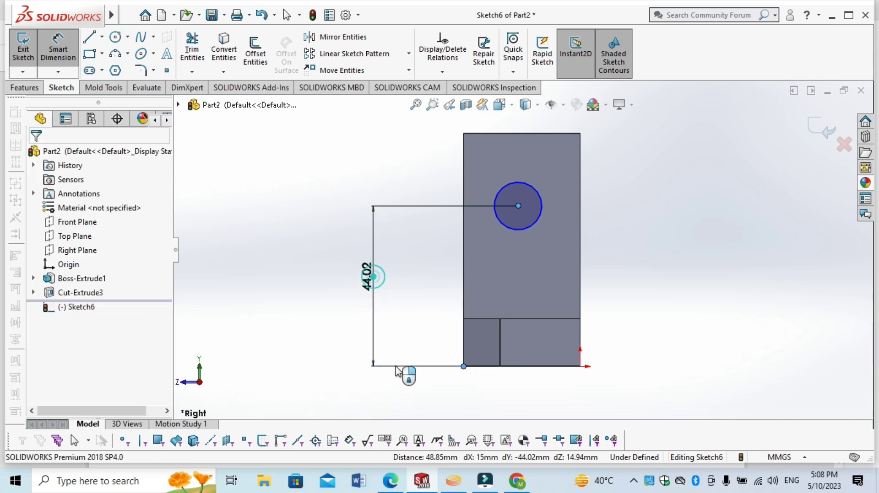
left_click(389, 481)
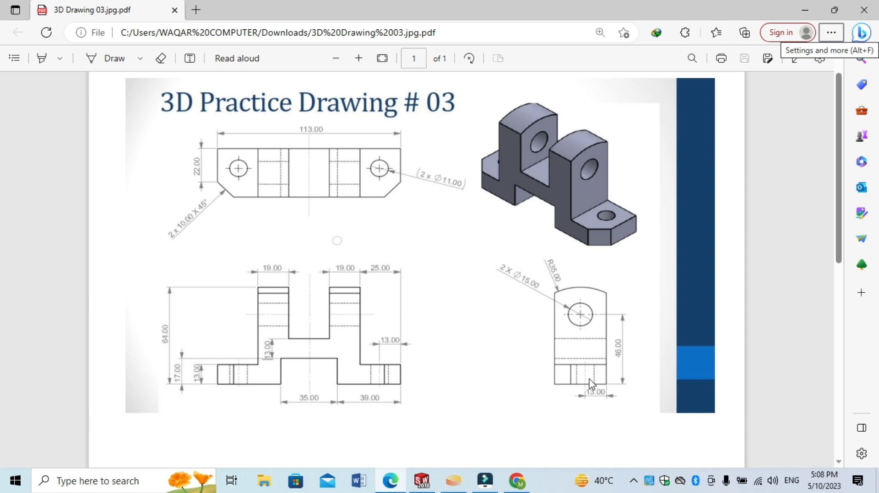
left_click(409, 482)
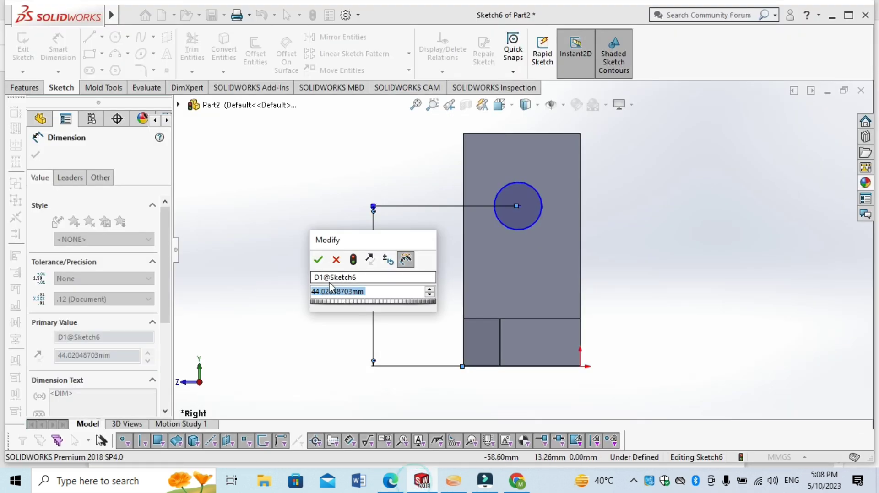
left_click(371, 292)
type("46")
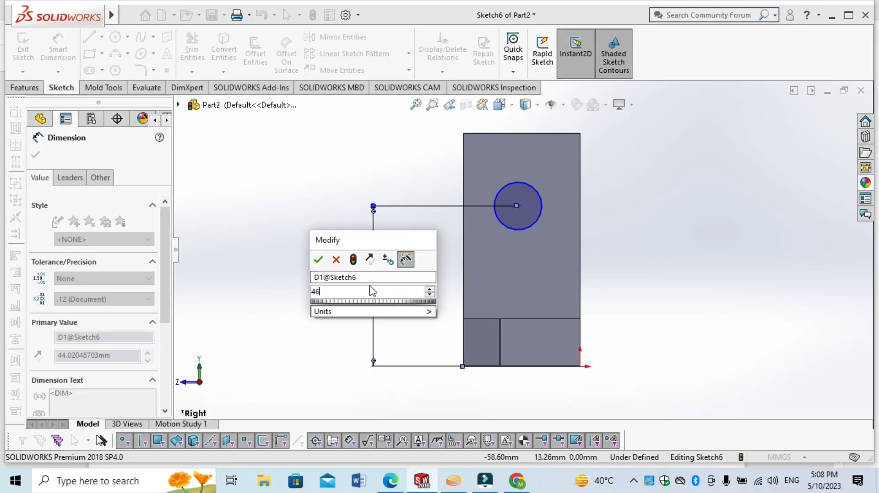
key("Return")
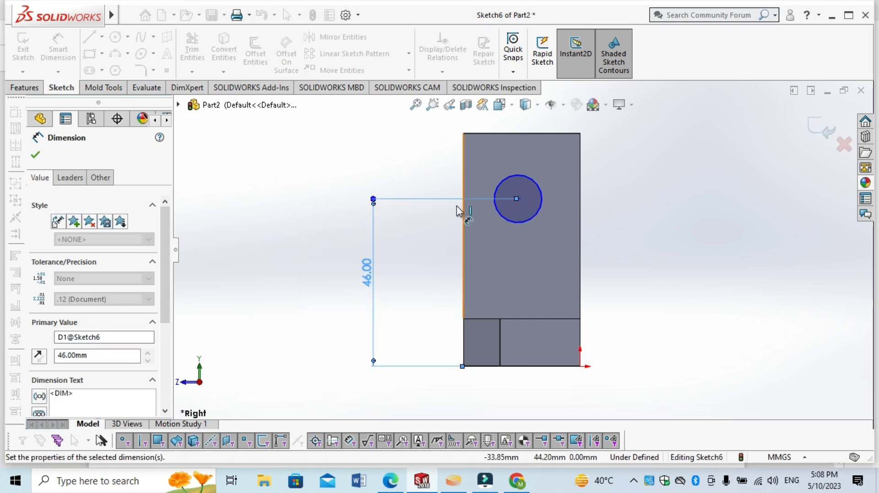
key("Escape")
left_click(69, 37)
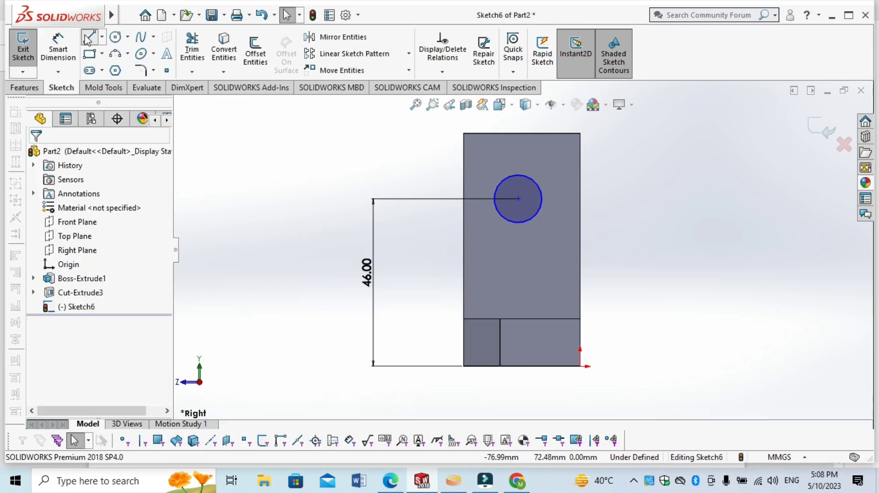
Step: Dimension the circle centre 16 mm horizontally from the top-left corner
left_click(88, 38)
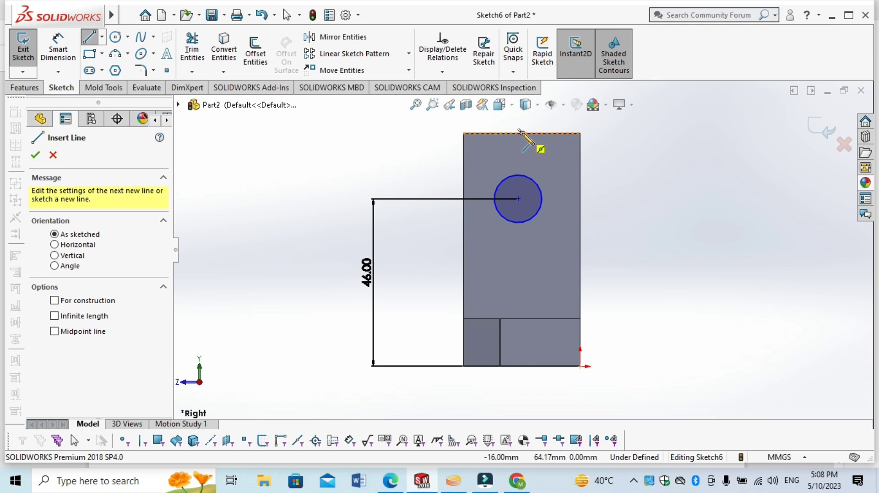
left_click(522, 133)
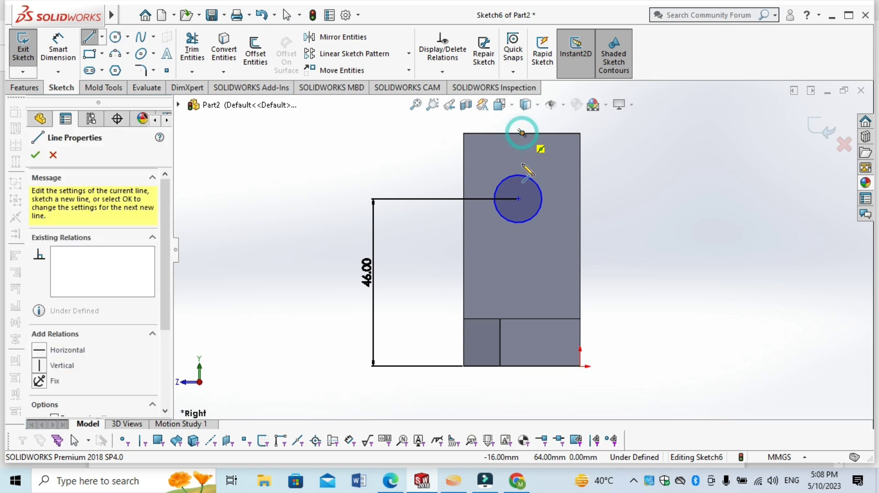
key("Escape")
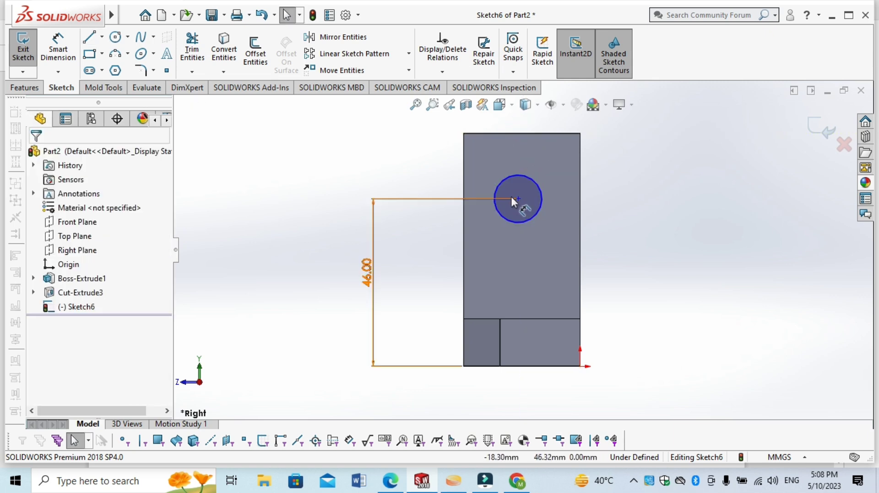
left_click(59, 47)
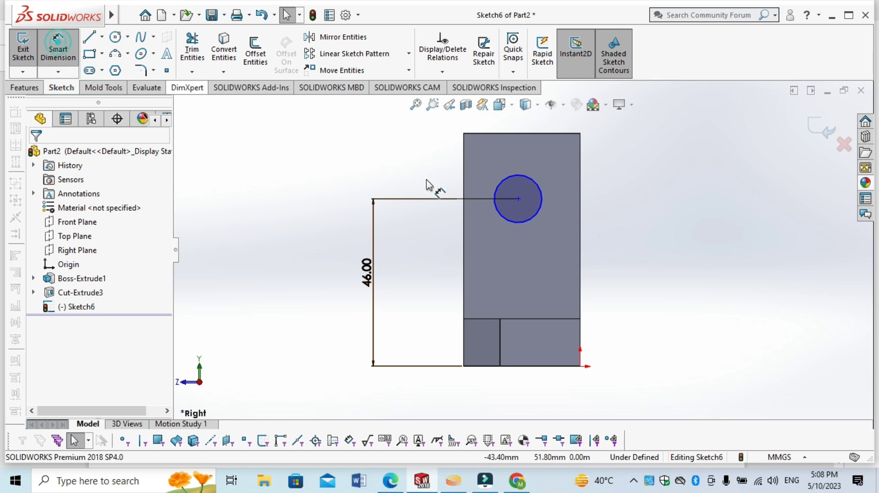
left_click(518, 198)
left_click(464, 133)
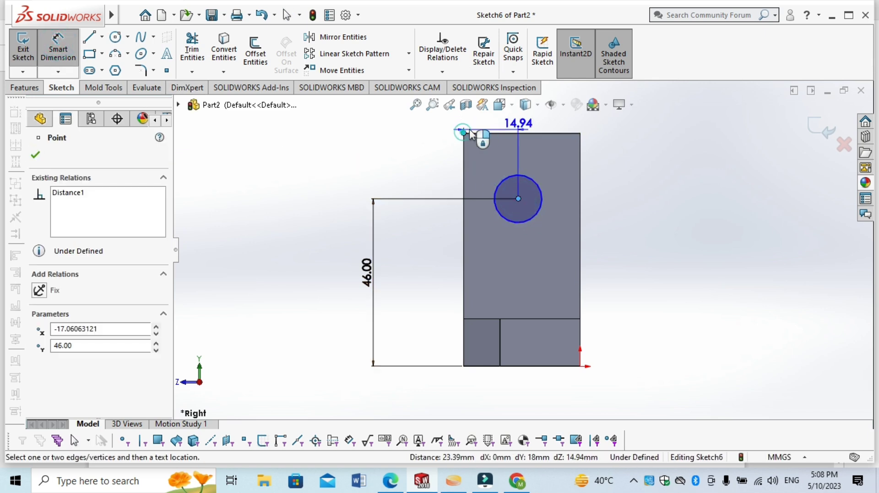
left_click(472, 118)
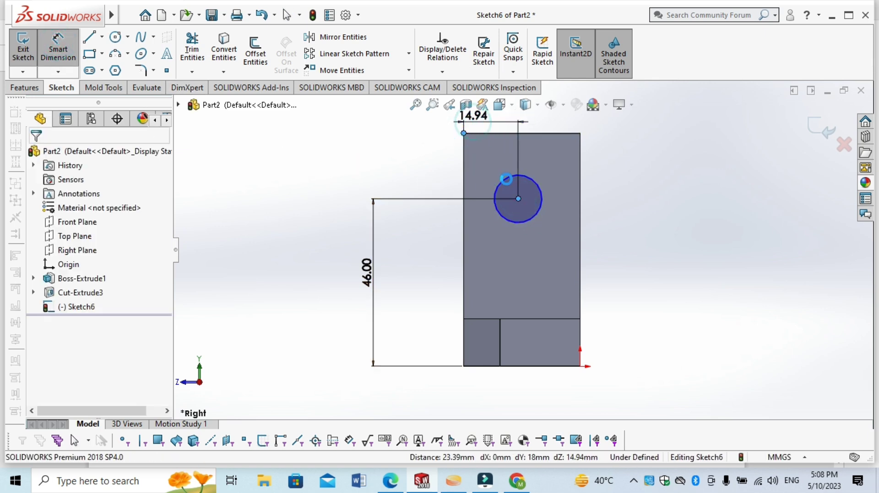
type("16")
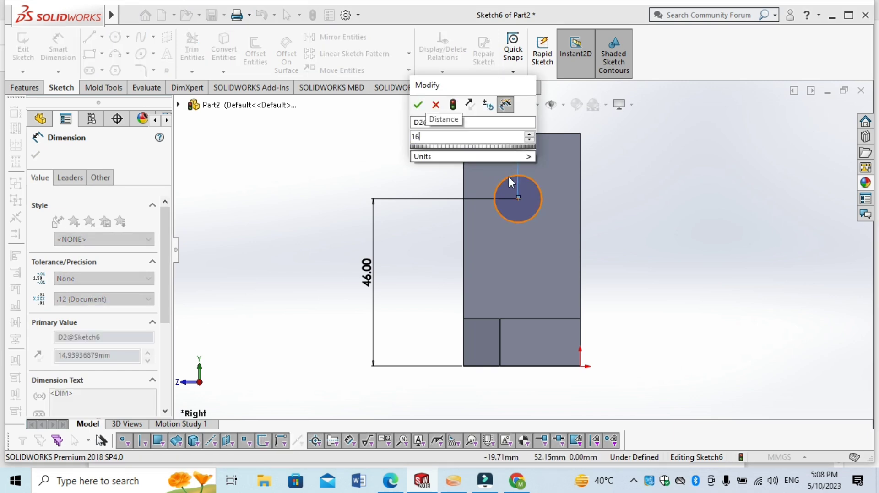
key("Return")
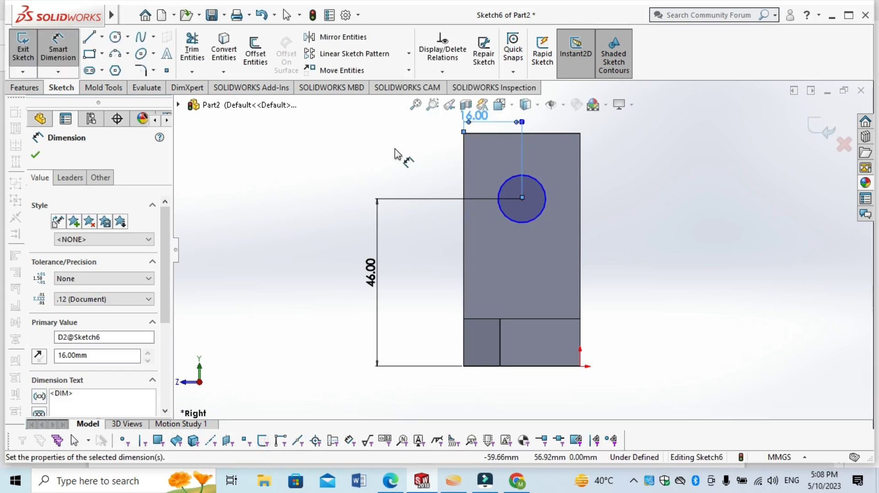
key("Escape")
key("Escape")
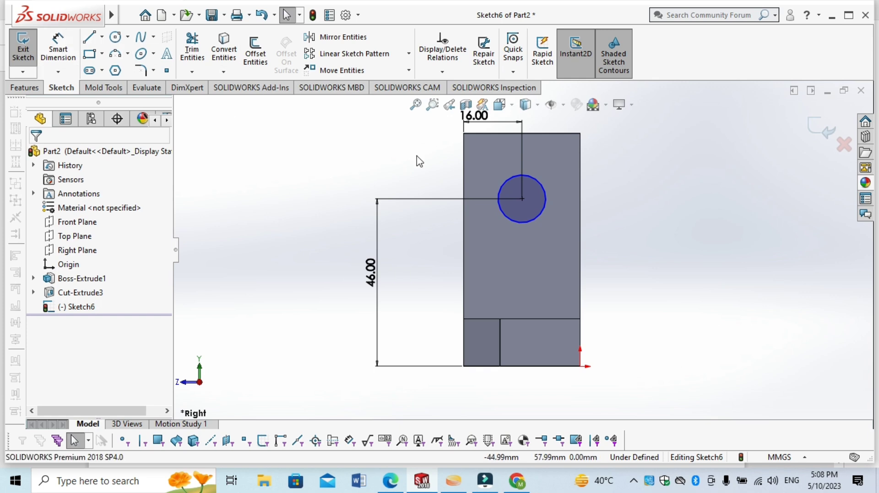
Step: Delete the 46.00 and 16.00 dimensions, then recheck the reference drawing
left_click(394, 202)
right_click(431, 329)
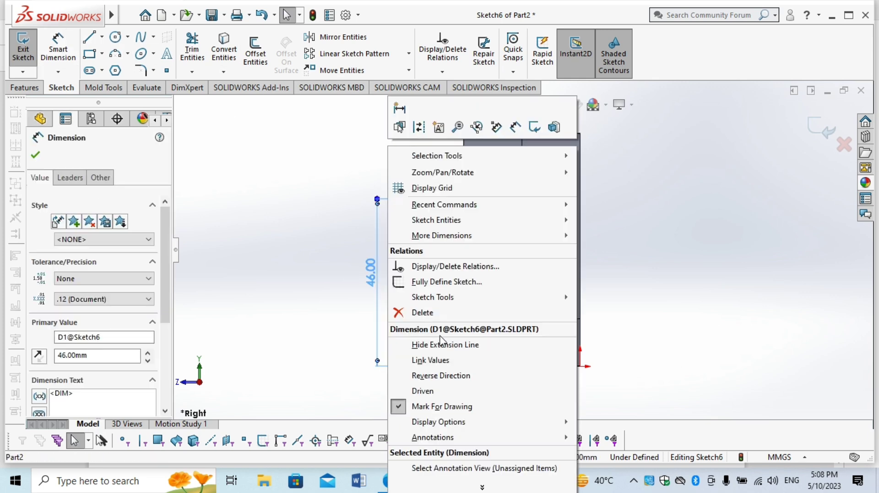
left_click(440, 315)
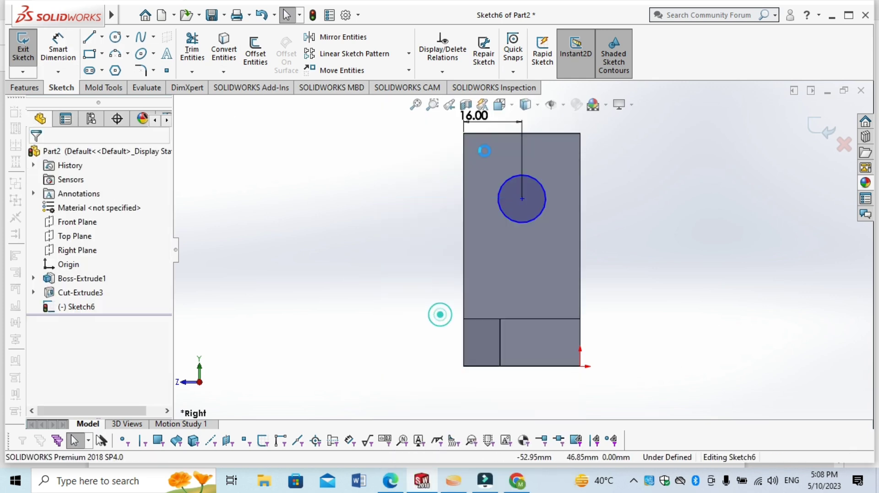
left_click(464, 127)
right_click(476, 274)
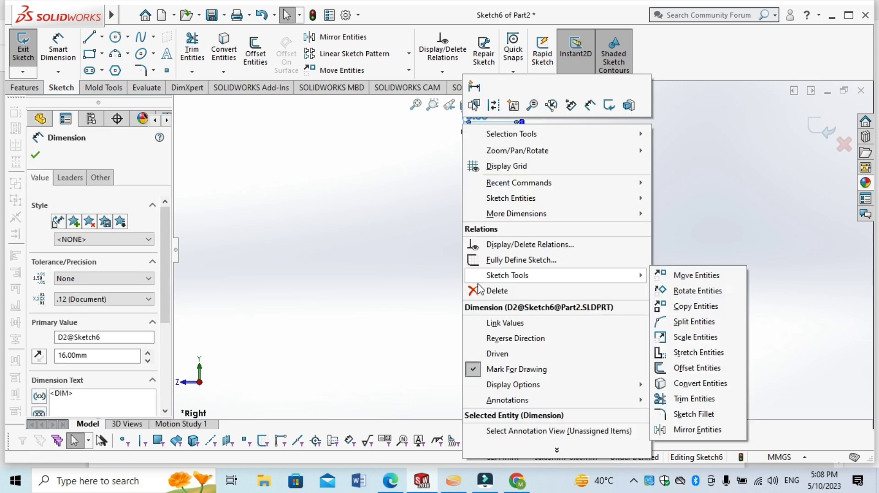
left_click(478, 290)
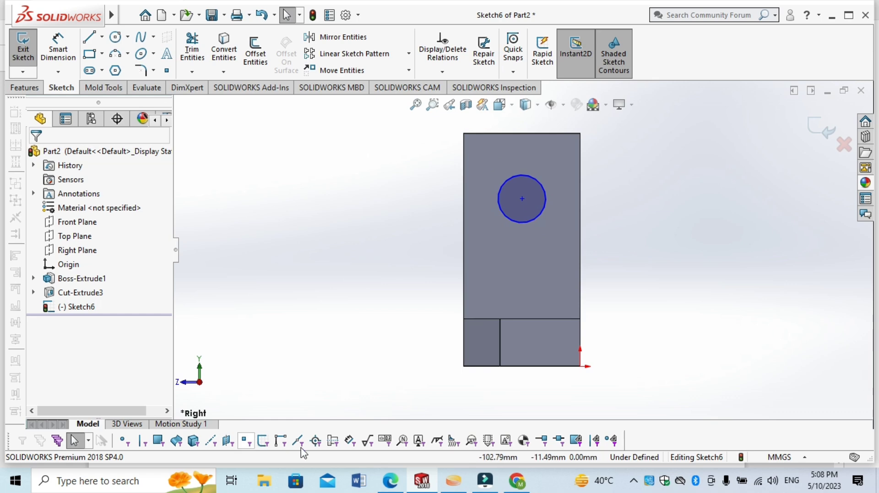
left_click(402, 485)
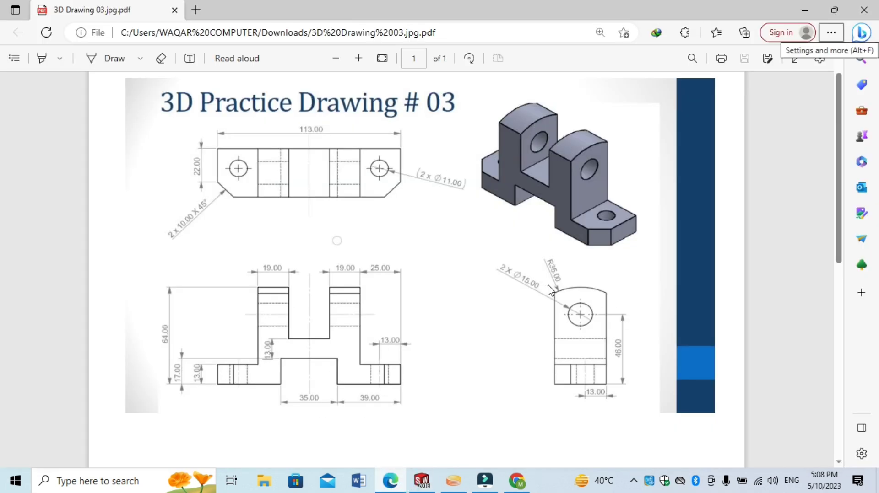
left_click(421, 481)
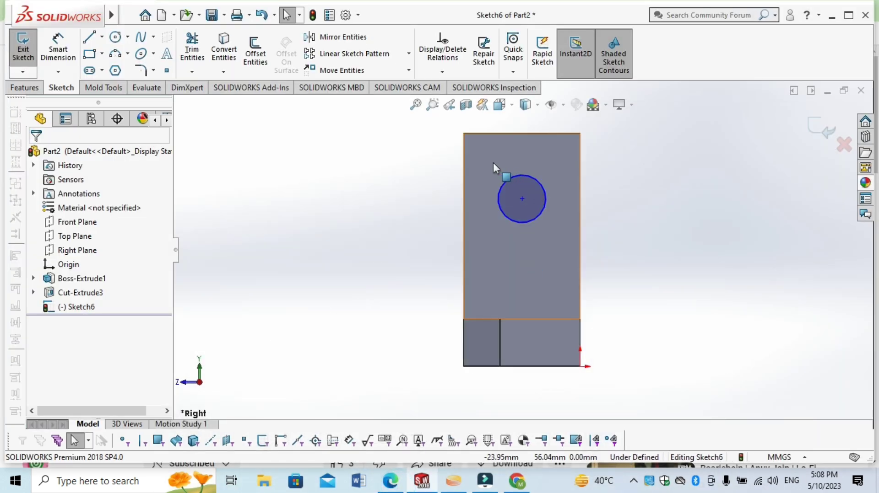
Step: Draw a three-point arc across the upright's top, from its left edge to its right edge
left_click(117, 56)
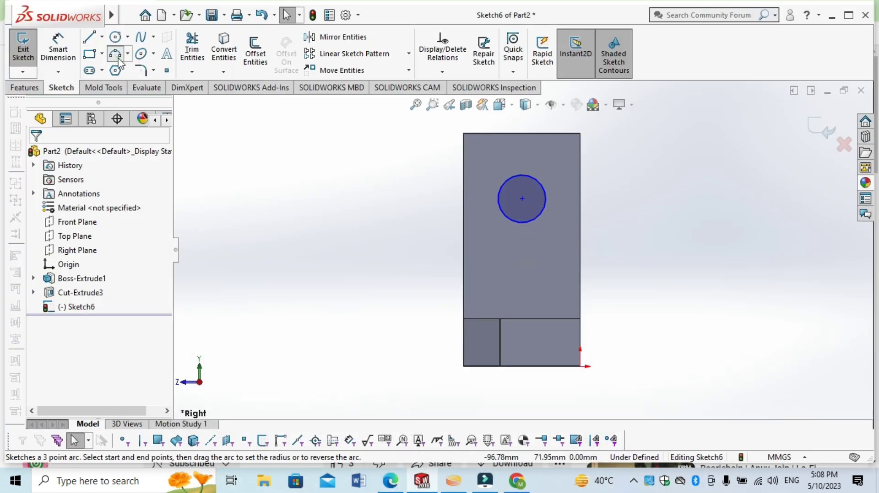
left_click(464, 150)
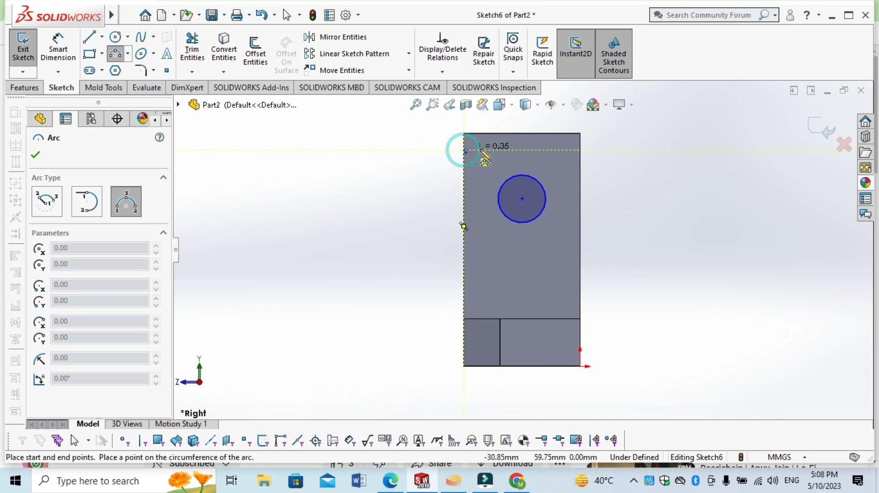
left_click(581, 153)
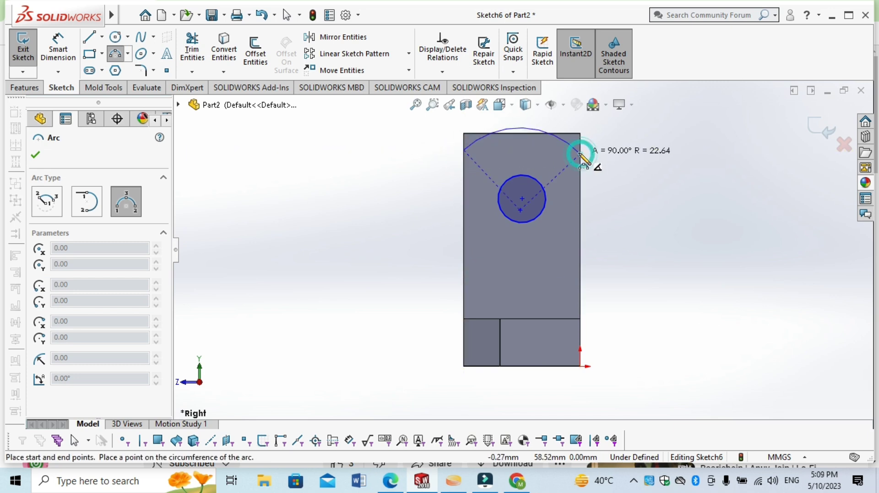
left_click(526, 134)
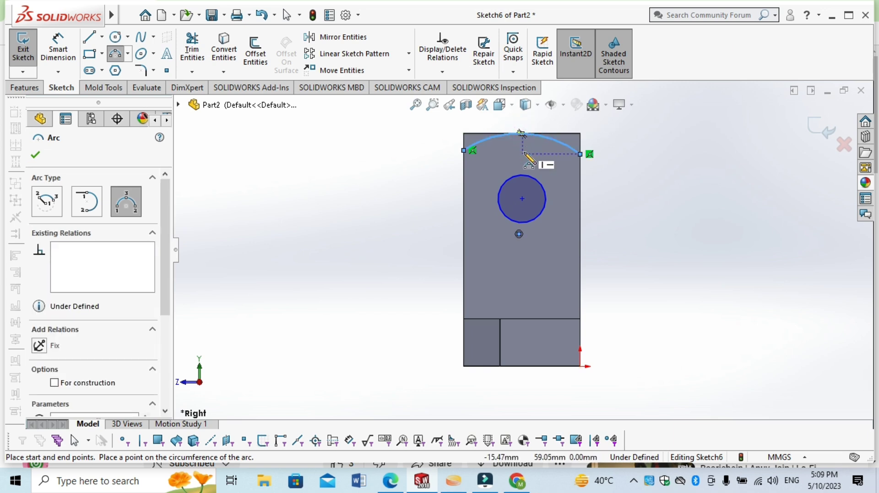
key("Escape")
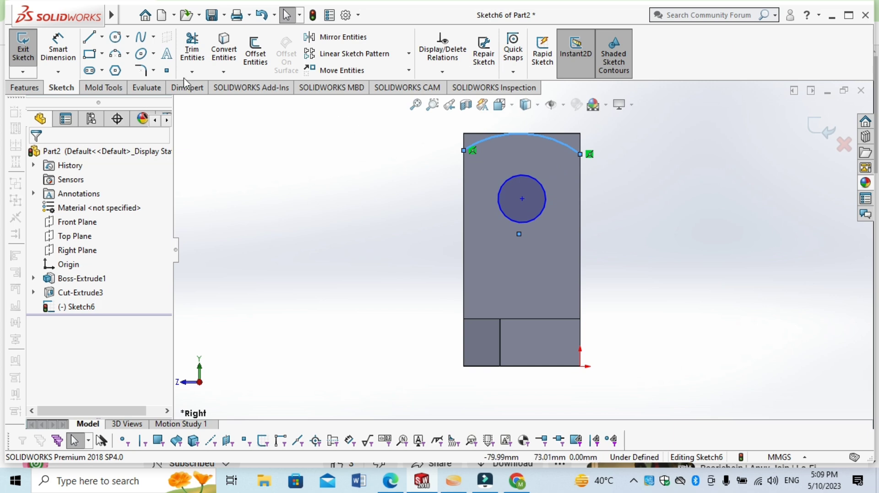
Step: Dimension the top arc to a 35 mm radius
left_click(58, 48)
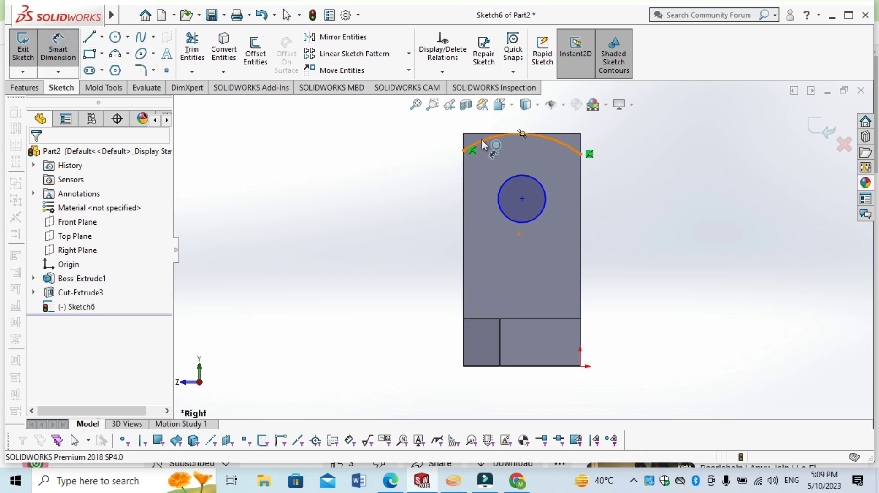
left_click(482, 140)
left_click(416, 163)
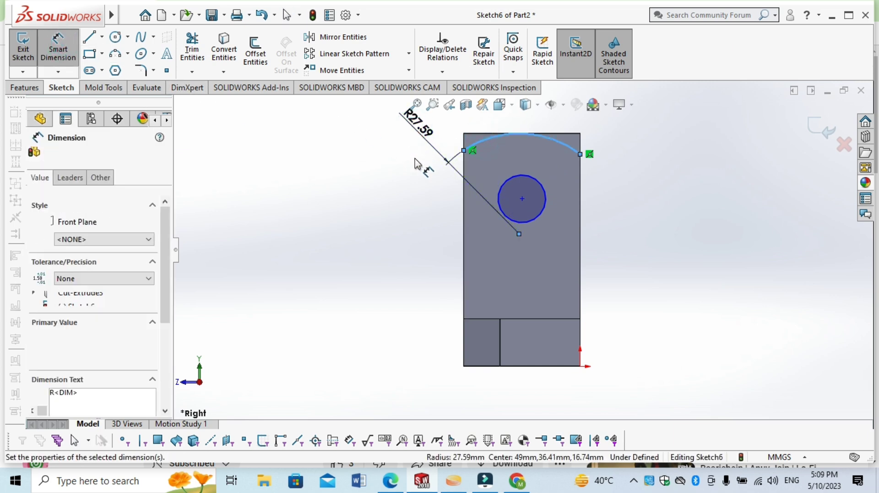
type("35")
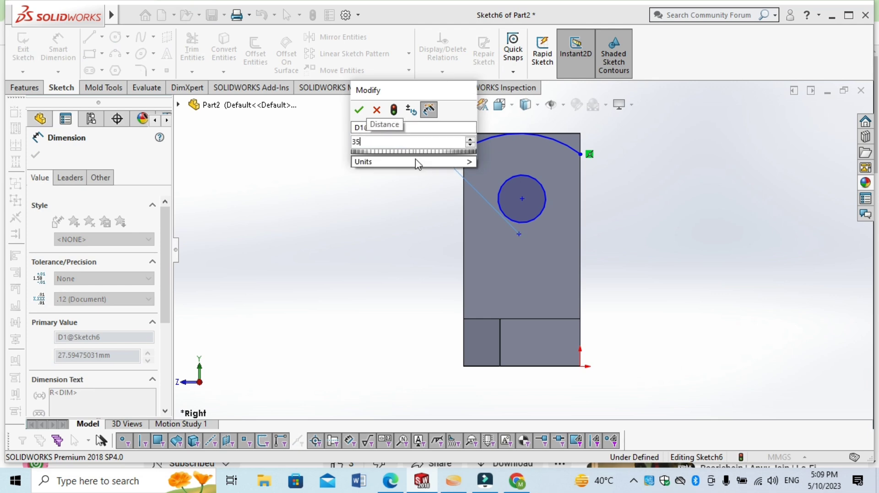
key("Return")
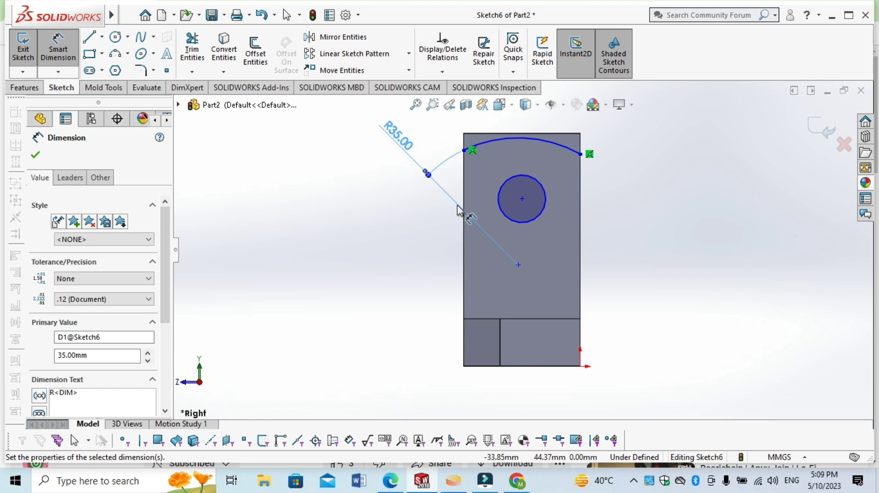
key("Escape")
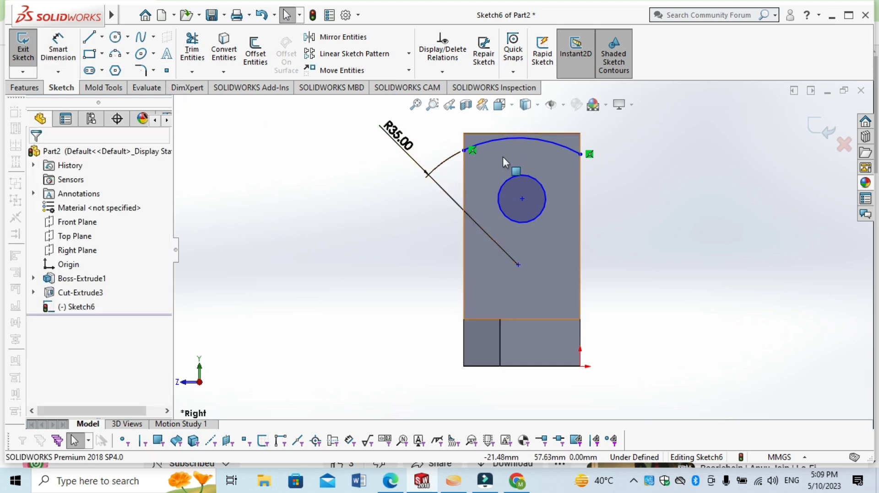
left_click(494, 139)
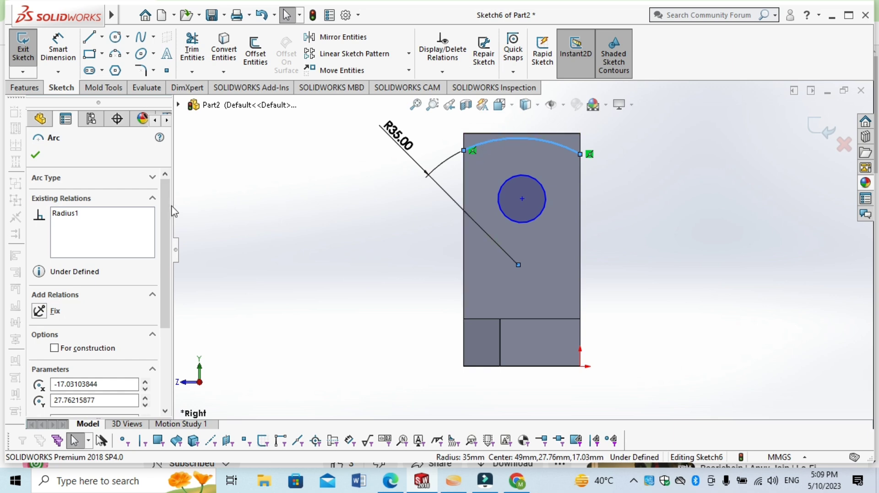
Step: Make the top arc tangent to the lug's top edge
scroll(169, 208, "down", 2)
scroll(164, 201, "down", 3)
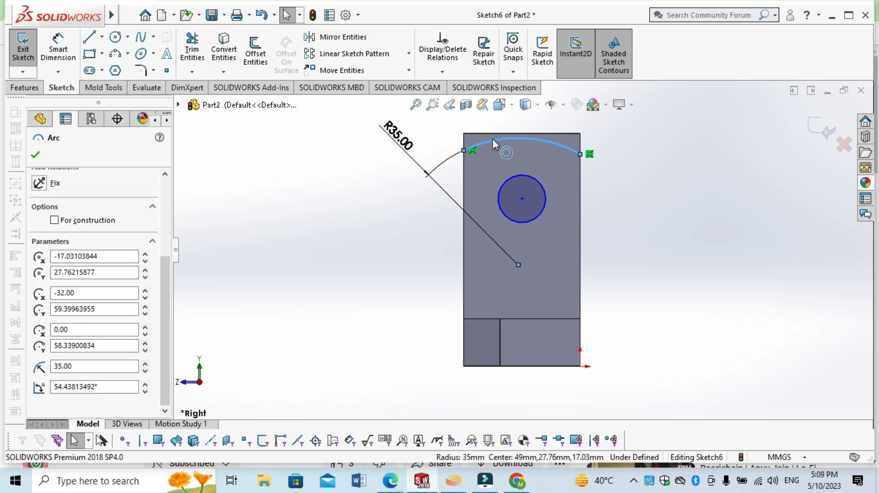
key("Escape")
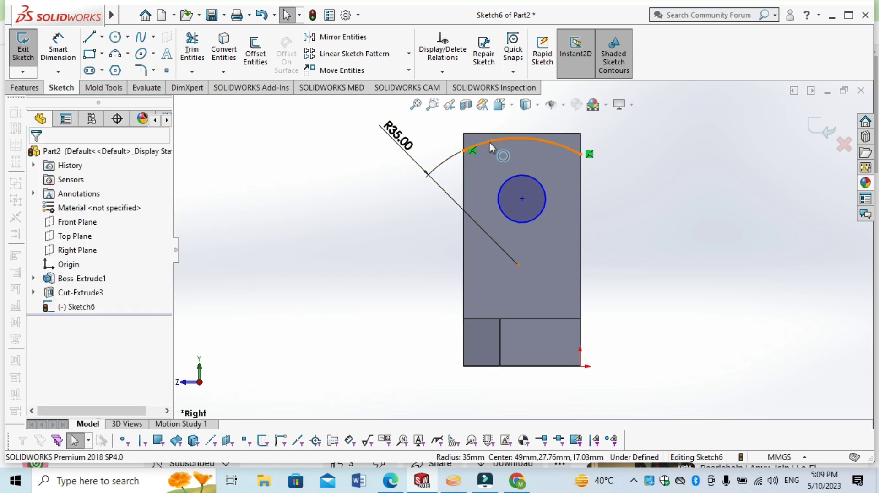
left_click(490, 140)
left_click(488, 133, "ctrl")
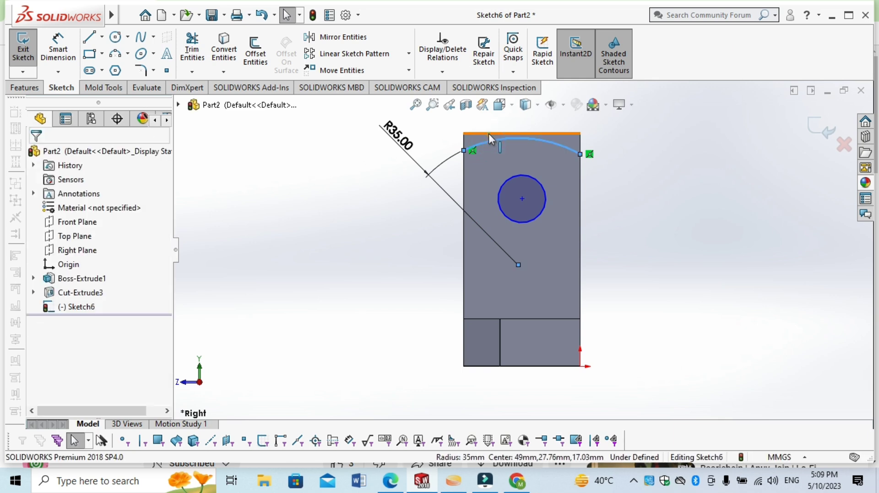
left_click(40, 362)
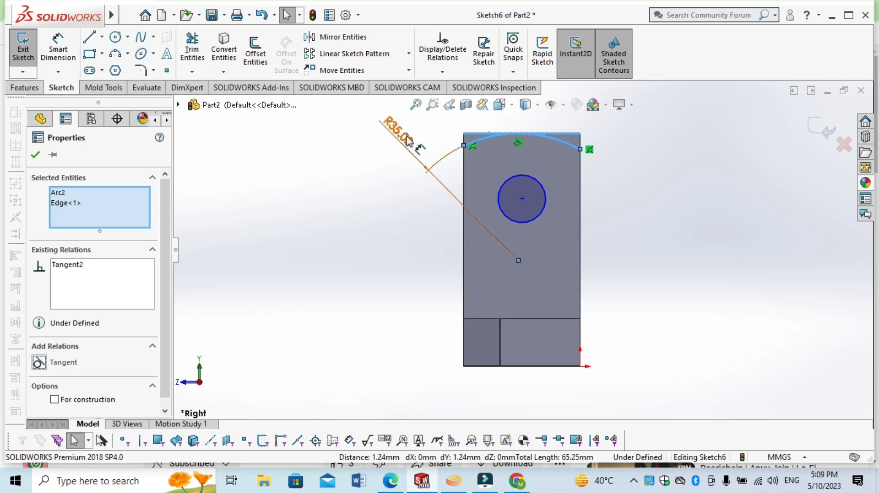
Step: Delete the R35 radius dimension and exit the sketch
left_click(425, 172)
right_click(425, 172)
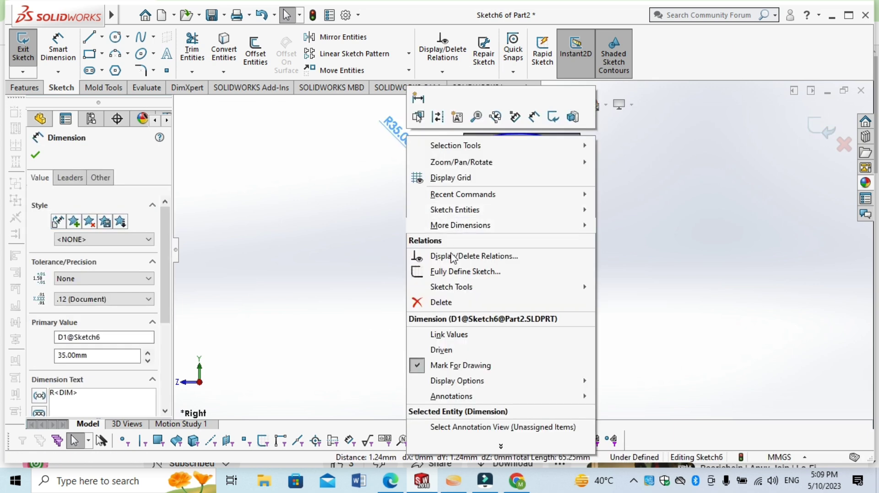
left_click(436, 305)
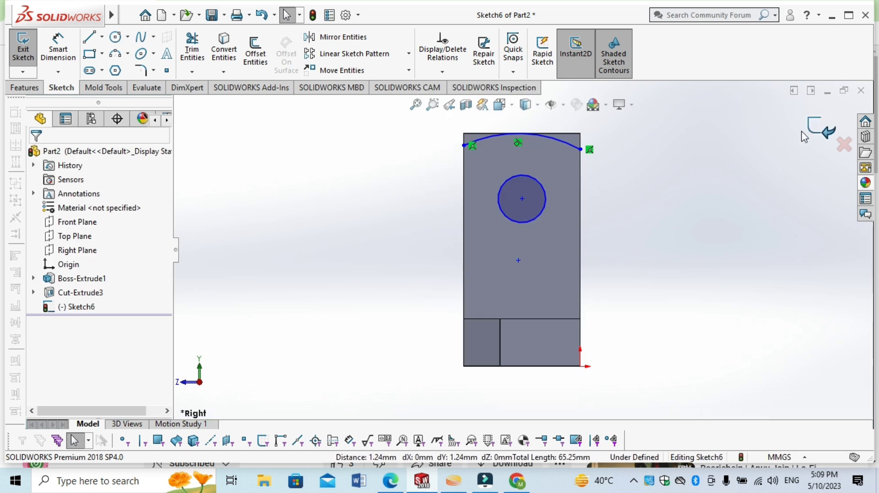
left_click(820, 135)
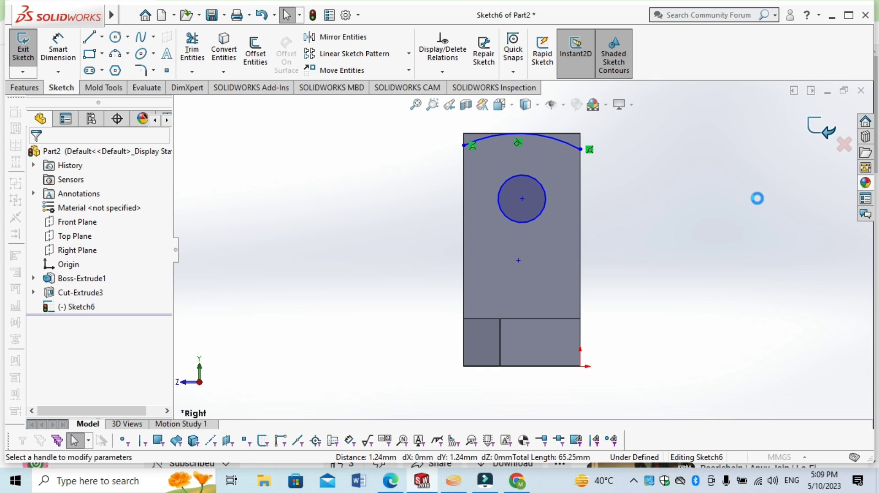
Step: Cut the circle, above-arc and top-left corner regions Through All to create Cut-Extrude4
right_click(661, 195)
left_click(702, 99)
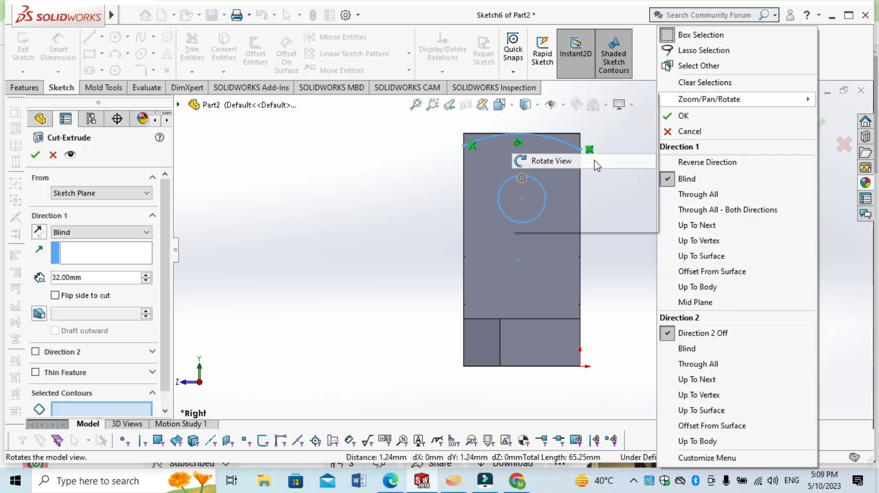
left_click(551, 161)
mouse_move(700, 229)
left_mouse_down()
mouse_move(710, 208)
mouse_move(634, 306)
mouse_move(702, 292)
mouse_move(721, 251)
mouse_move(697, 242)
mouse_move(717, 230)
mouse_move(667, 268)
left_mouse_up()
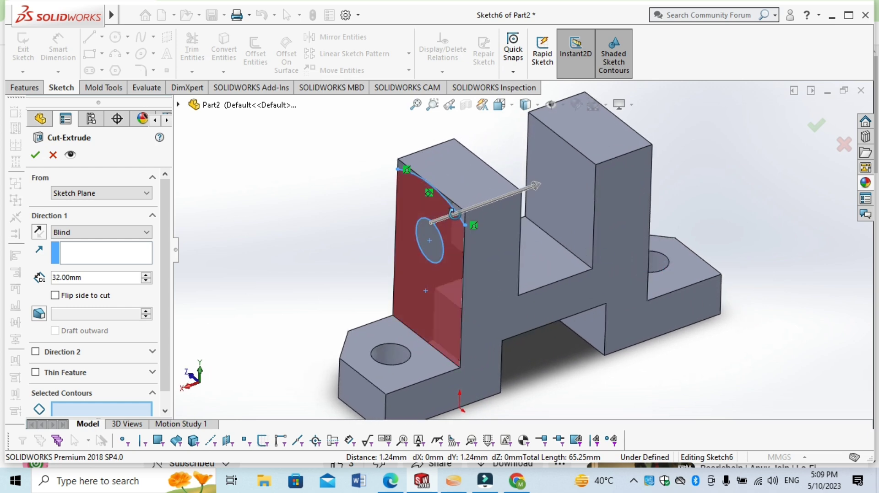
left_click(438, 248)
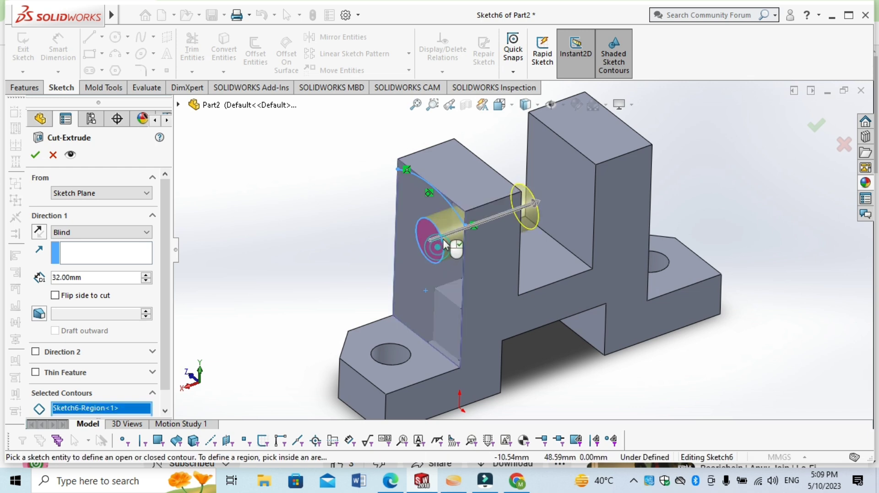
left_click(451, 204)
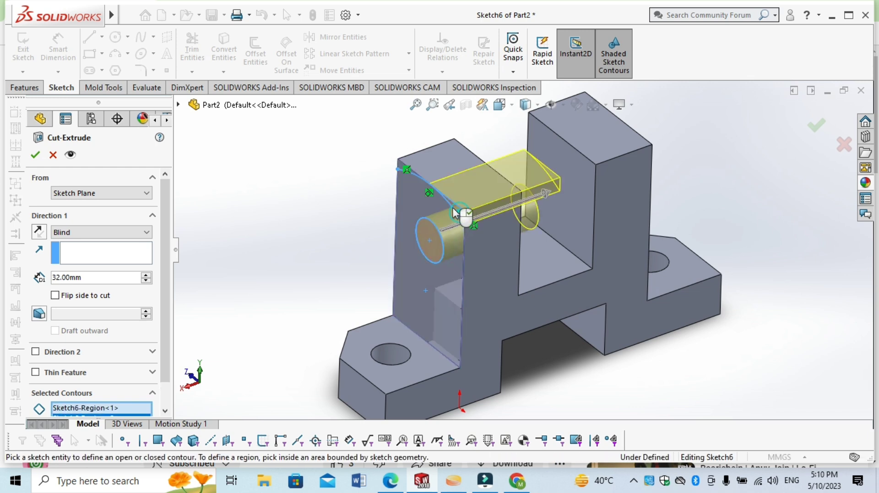
left_click(403, 170)
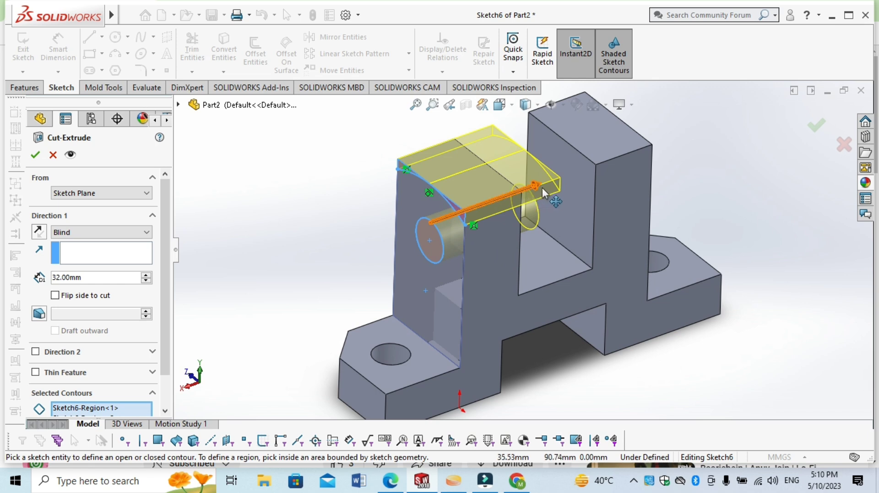
left_click(81, 230)
left_click(83, 253)
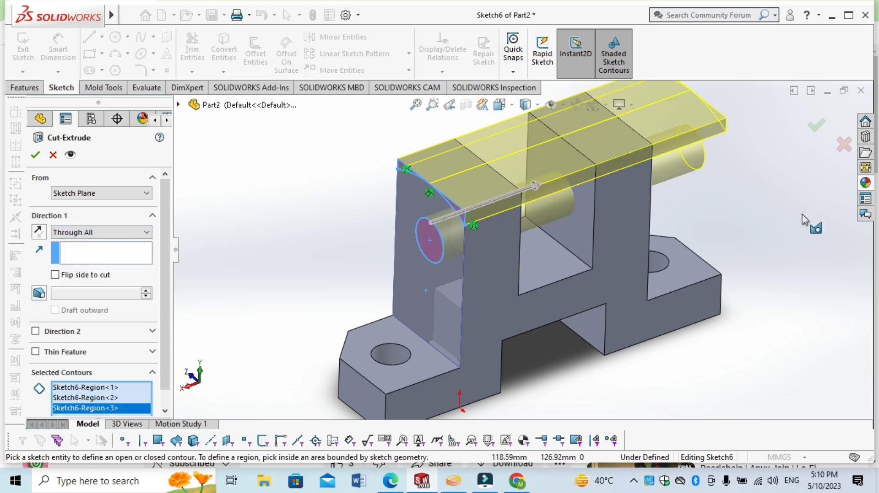
left_click(813, 128)
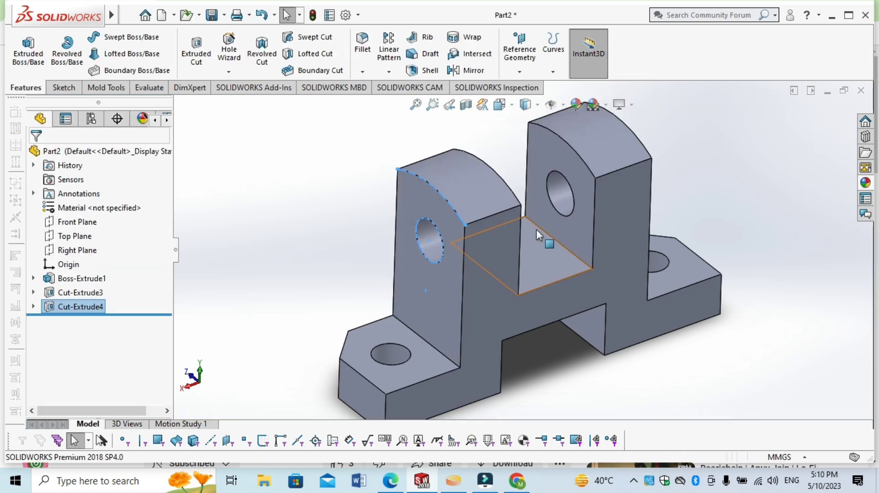
Step: Orbit the finished bracket to inspect its underside
left_click(722, 195)
right_click(737, 178)
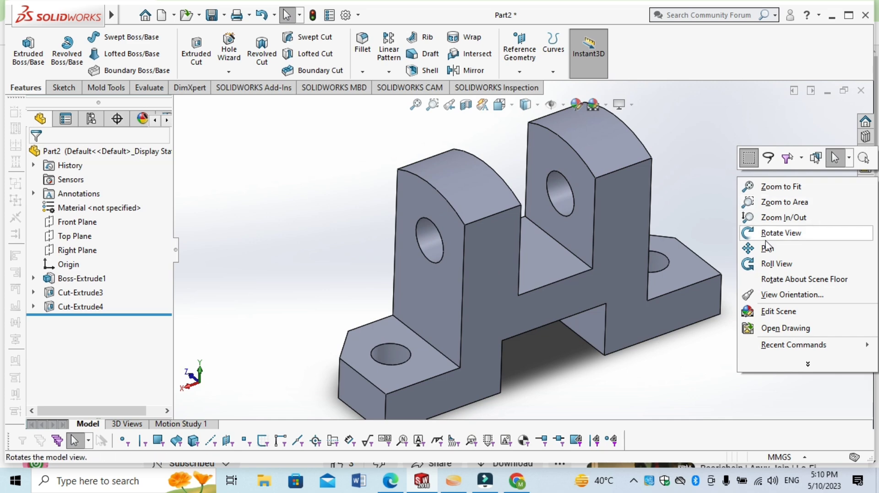
left_click(780, 233)
mouse_move(583, 361)
left_mouse_down()
mouse_move(514, 231)
mouse_move(608, 419)
mouse_move(687, 378)
mouse_move(685, 325)
mouse_move(748, 347)
mouse_move(732, 366)
left_mouse_up()
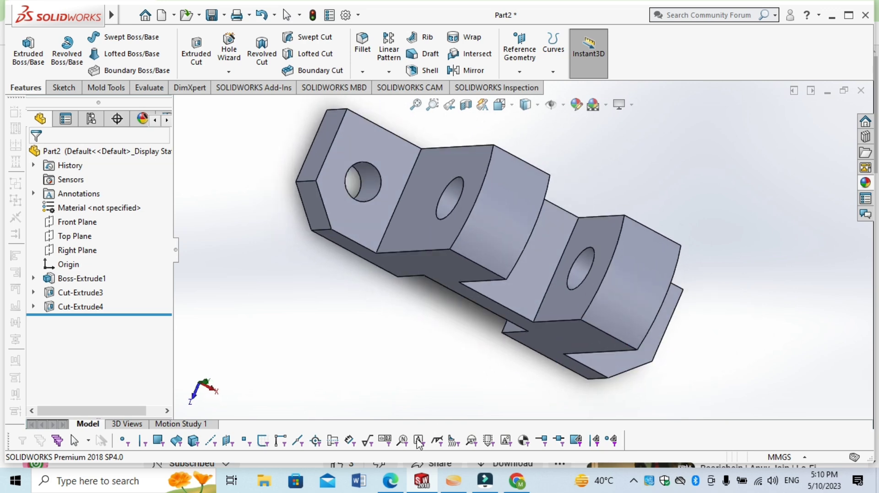
Step: Check the drawing PDF in Edge, view the part from another side, then return to the PDF
left_click(389, 480)
left_click(392, 486)
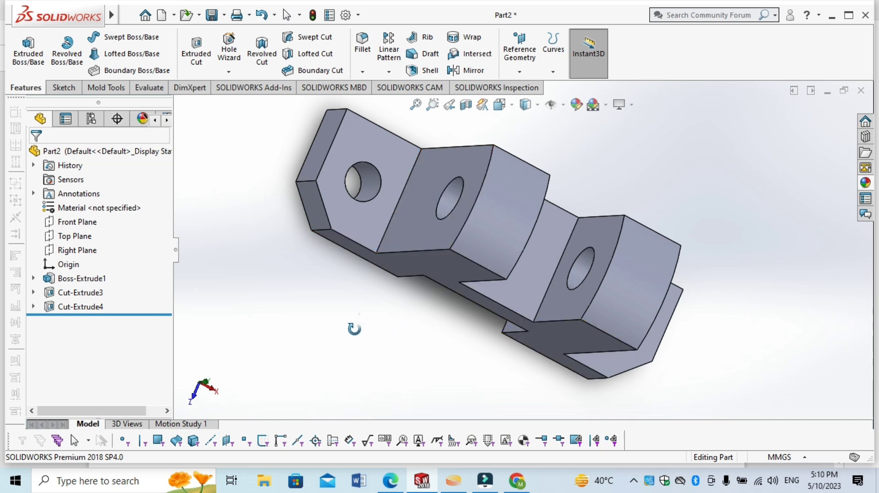
mouse_move(353, 328)
left_mouse_down()
mouse_move(347, 374)
mouse_move(439, 383)
mouse_move(500, 407)
mouse_move(608, 410)
left_mouse_up()
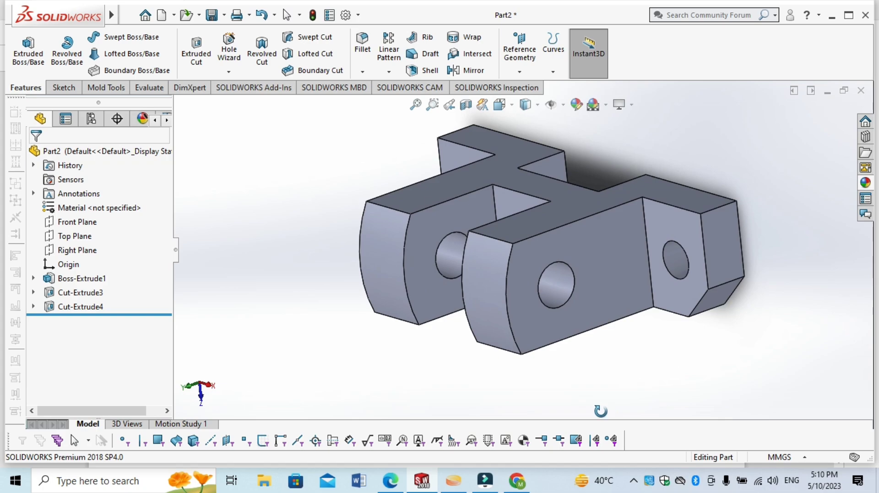
left_click(388, 481)
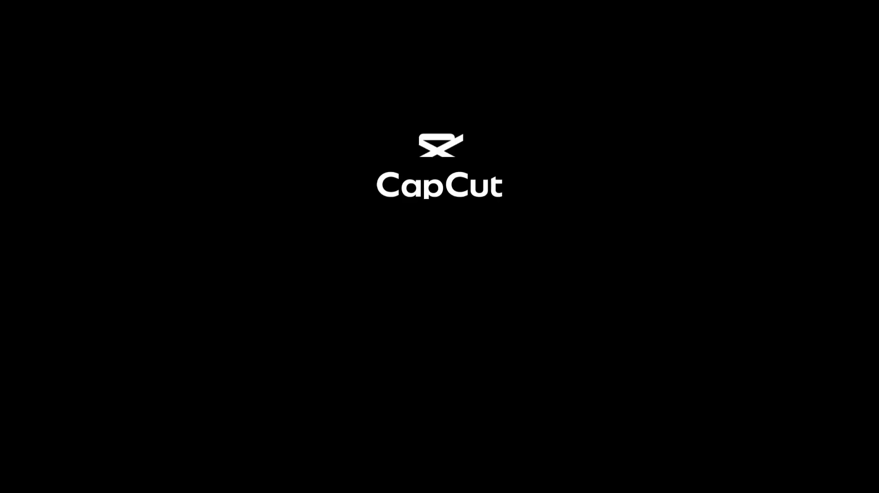